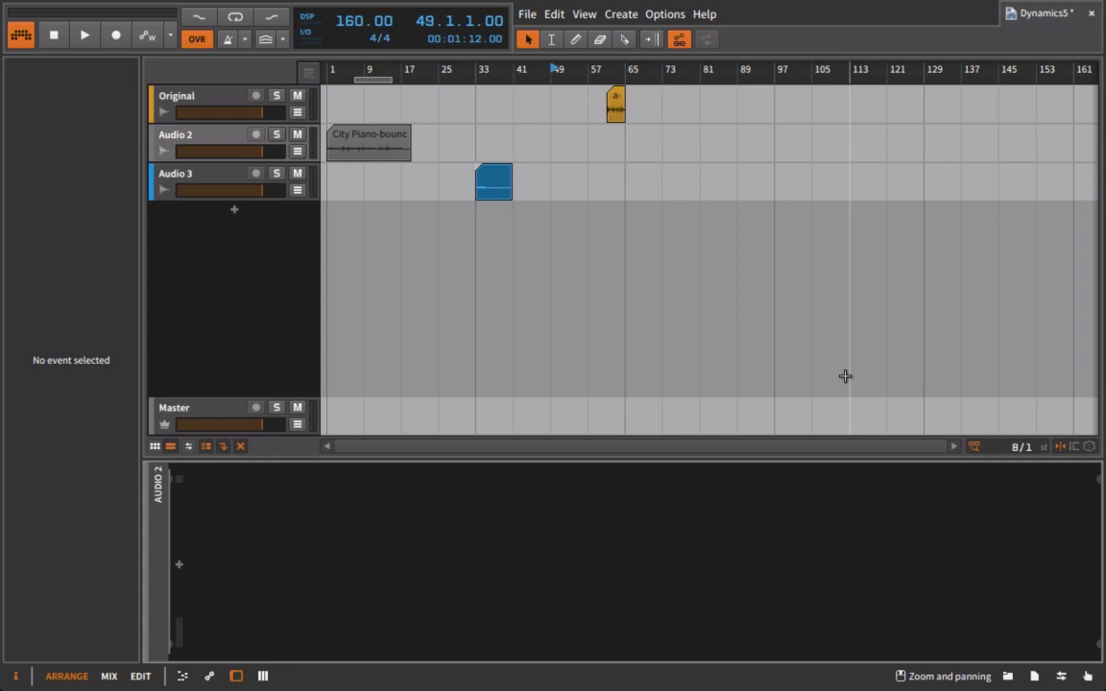
# Play the City Piano-bounce-1 clip from bar 1 and watch the Audio 2 track's level meter
pyautogui.click(332, 69)
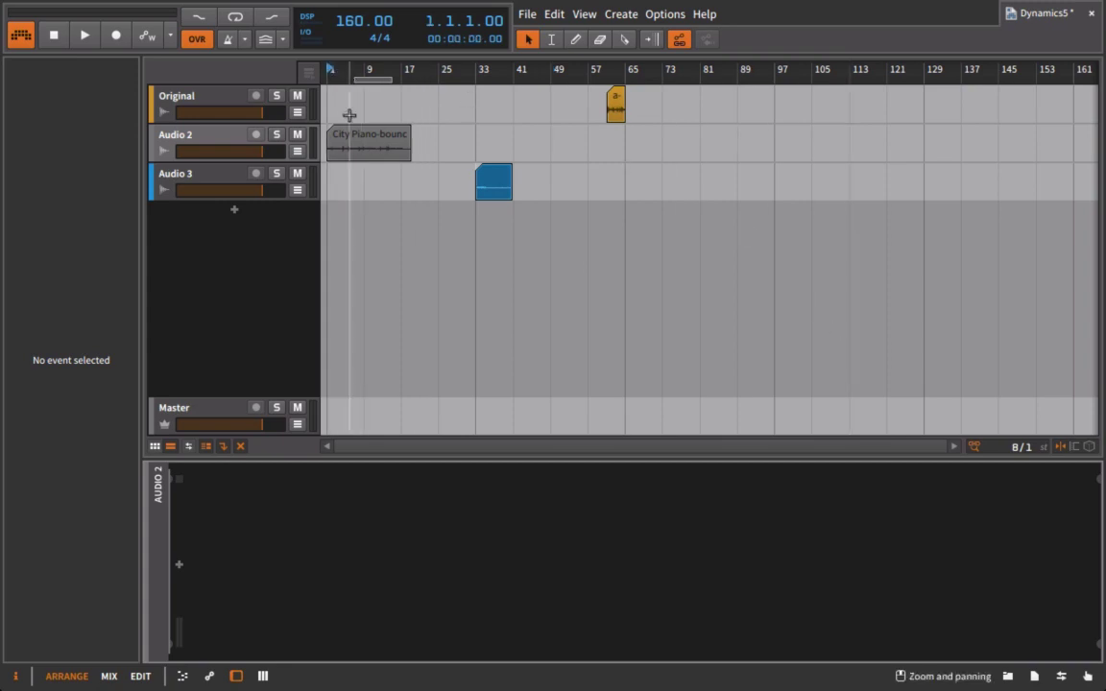
pyautogui.click(351, 135)
pyautogui.doubleClick(351, 136)
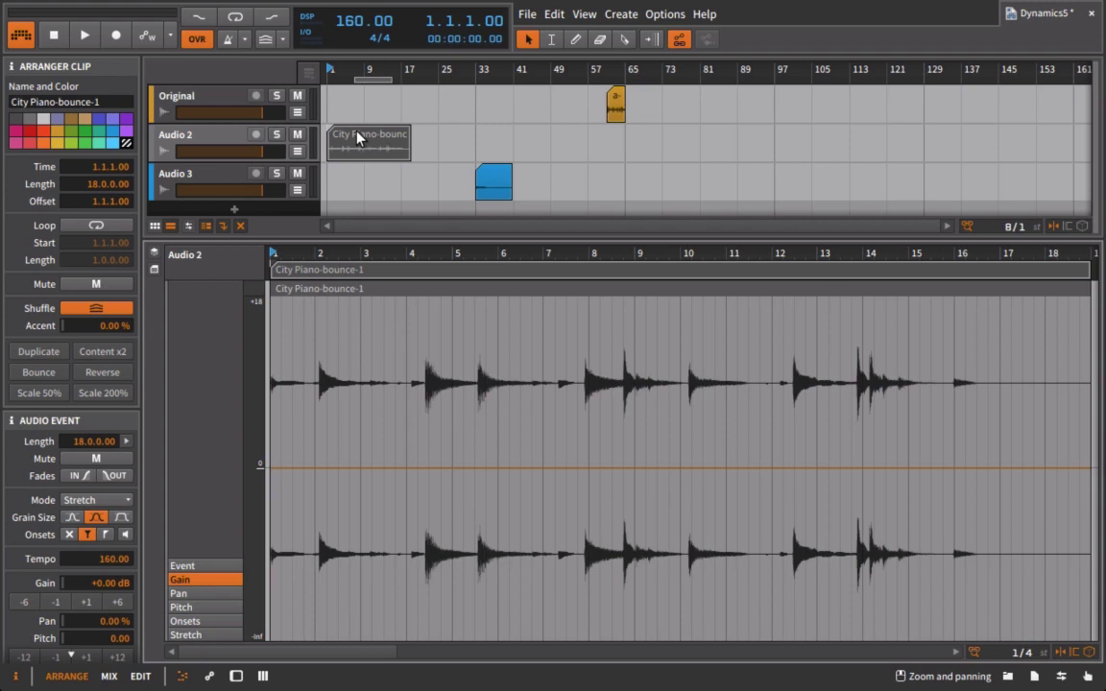
pyautogui.press('space')
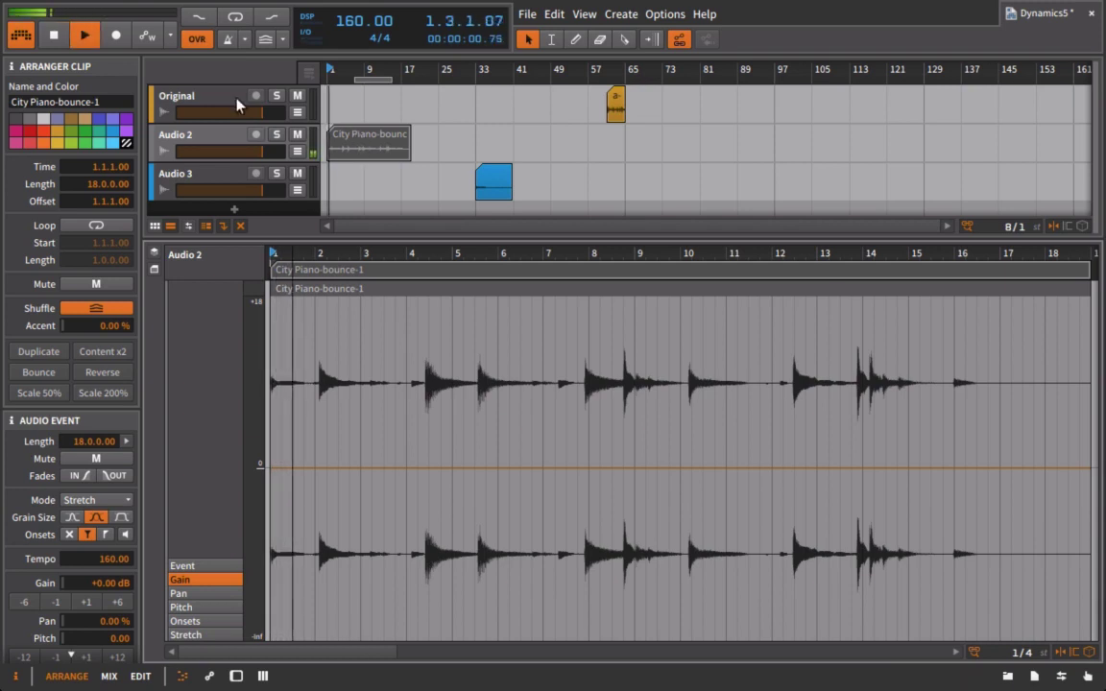
pyautogui.click(214, 139)
pyautogui.click(369, 157)
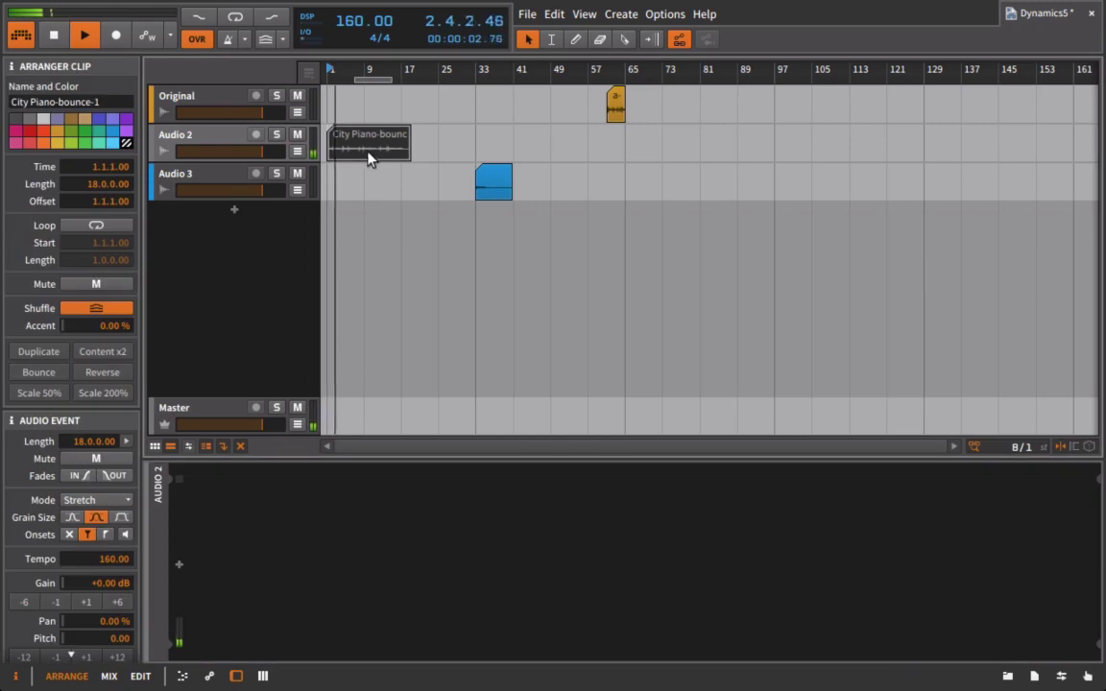
pyautogui.click(210, 141)
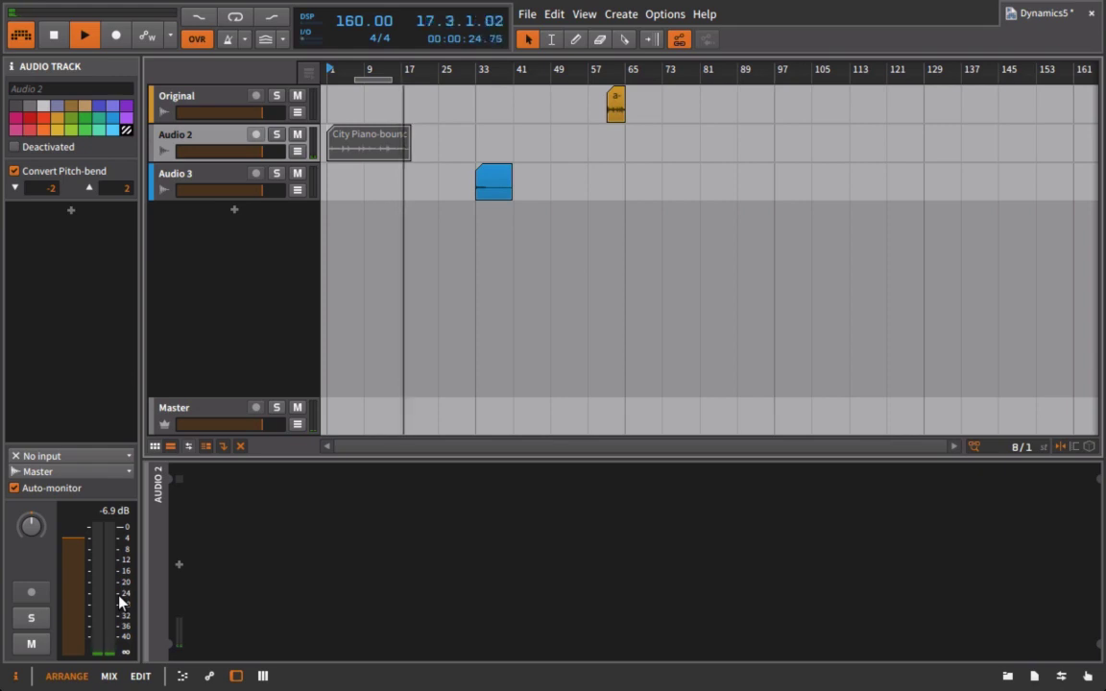
pyautogui.press('space')
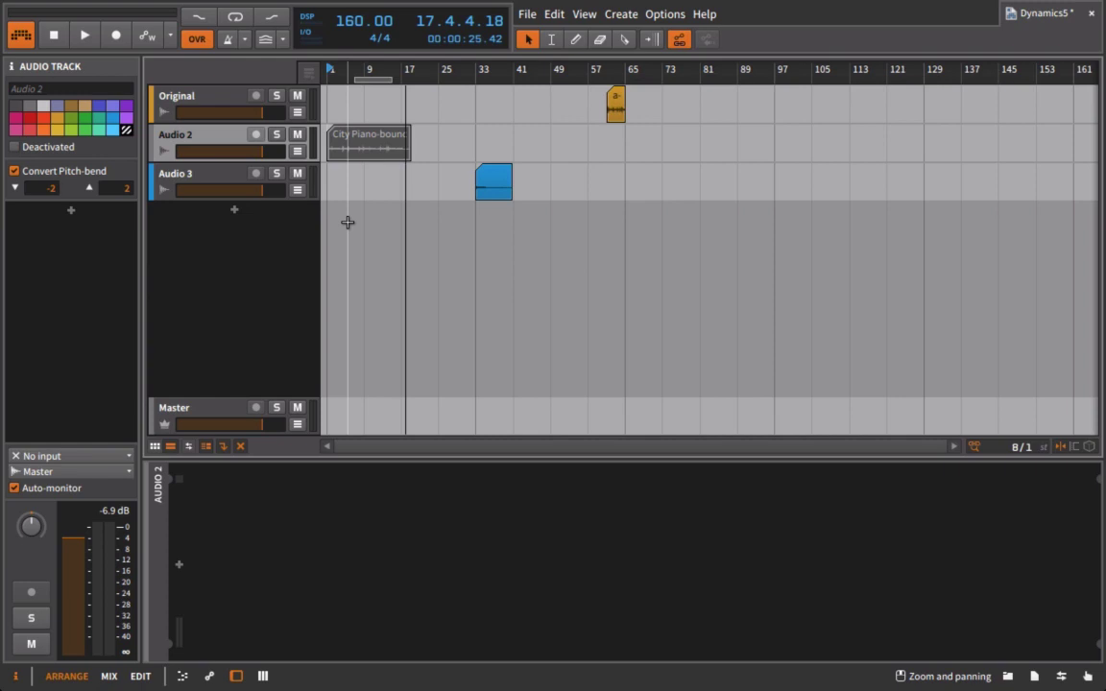
# Review the City Piano-bounce-1 waveform and add the TDR Nova plugin to the Audio 2 track
pyautogui.doubleClick(377, 141)
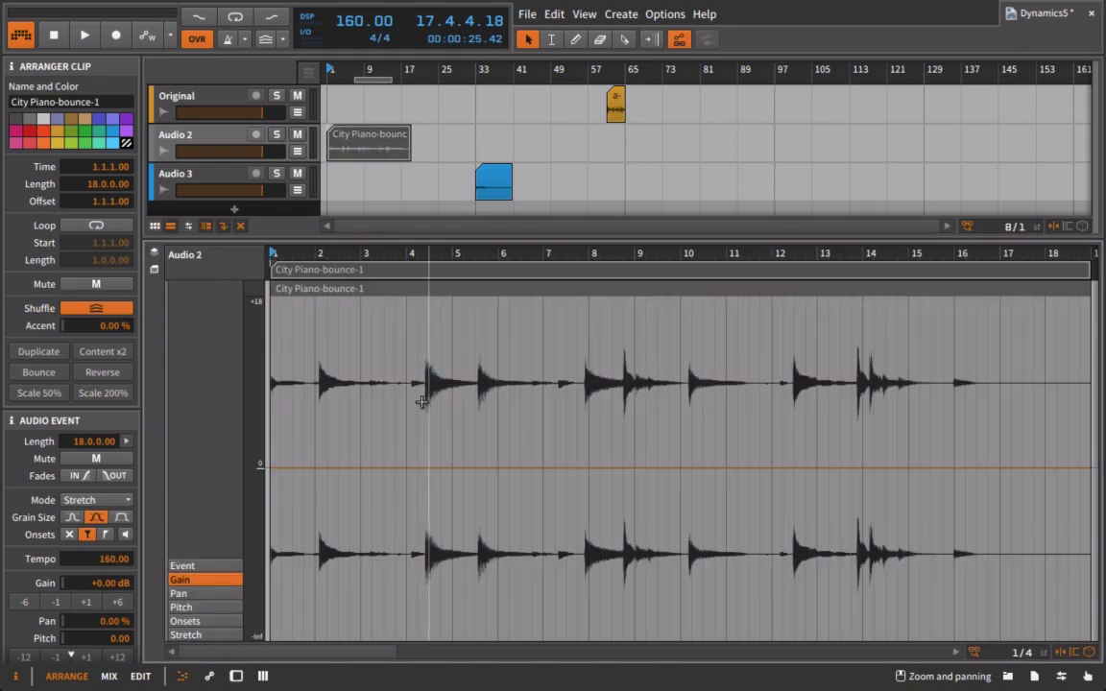
pyautogui.click(1008, 676)
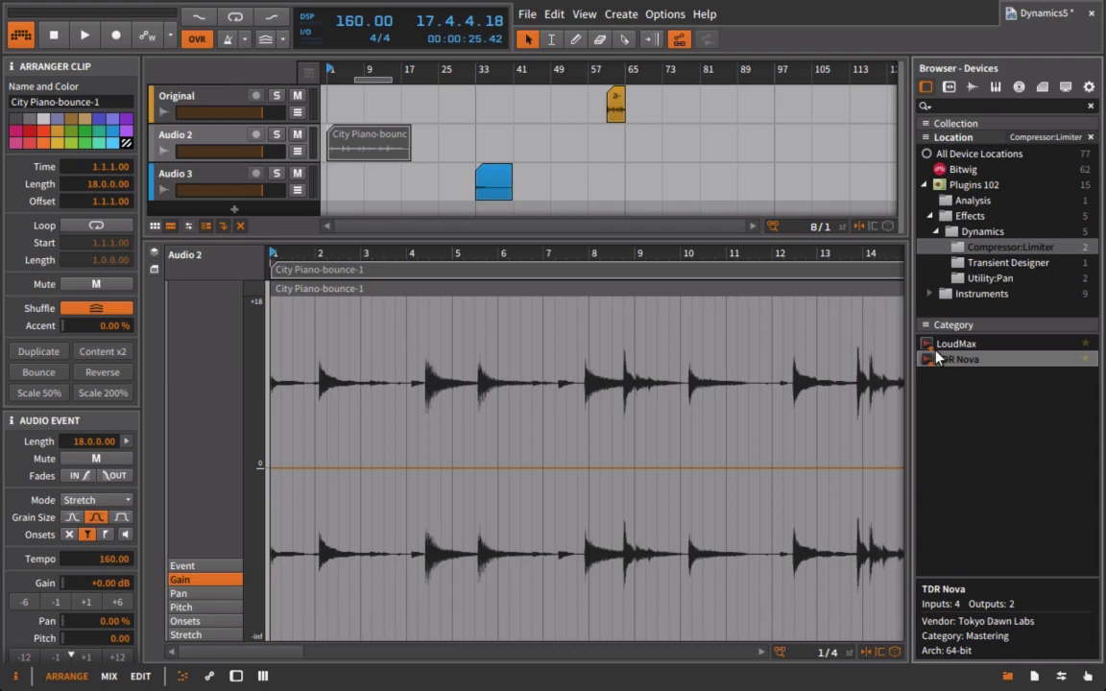
pyautogui.hscroll(5, 787, 419)
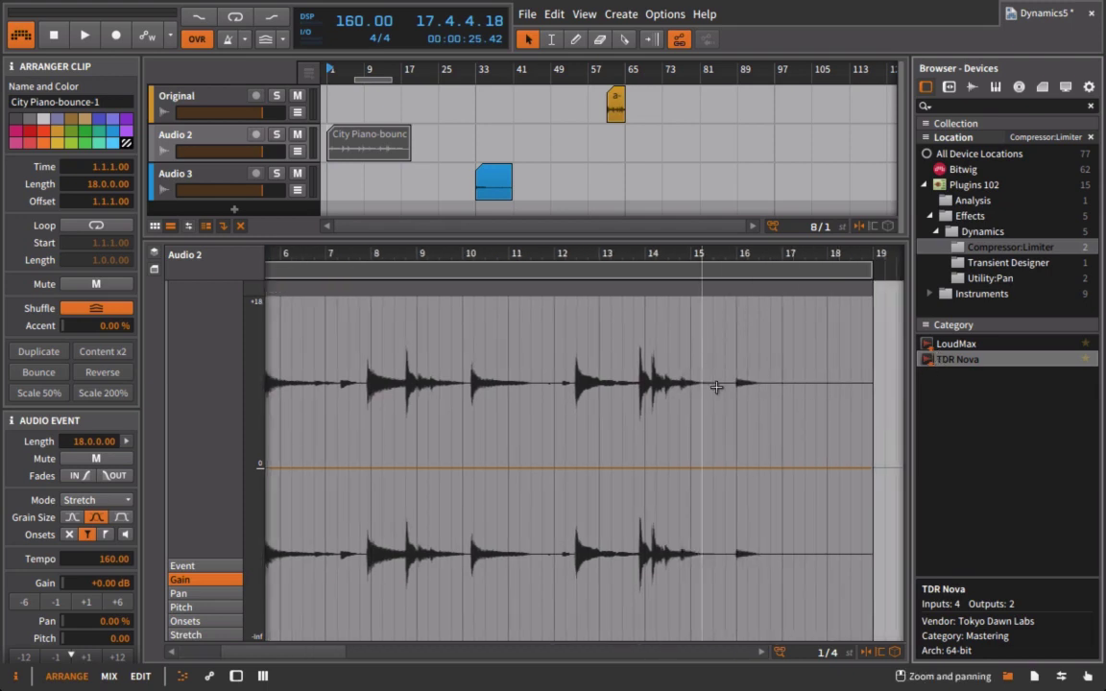
pyautogui.hscroll(-2, 783, 381)
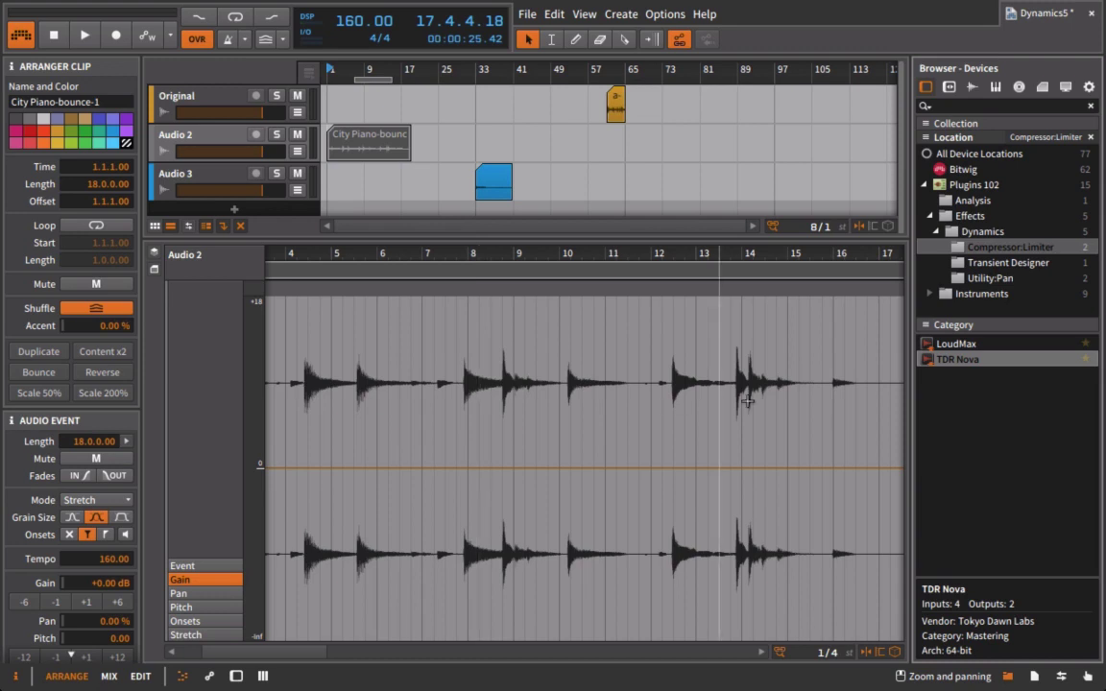
pyautogui.moveTo(478, 393); pyautogui.dragTo(192, 149)
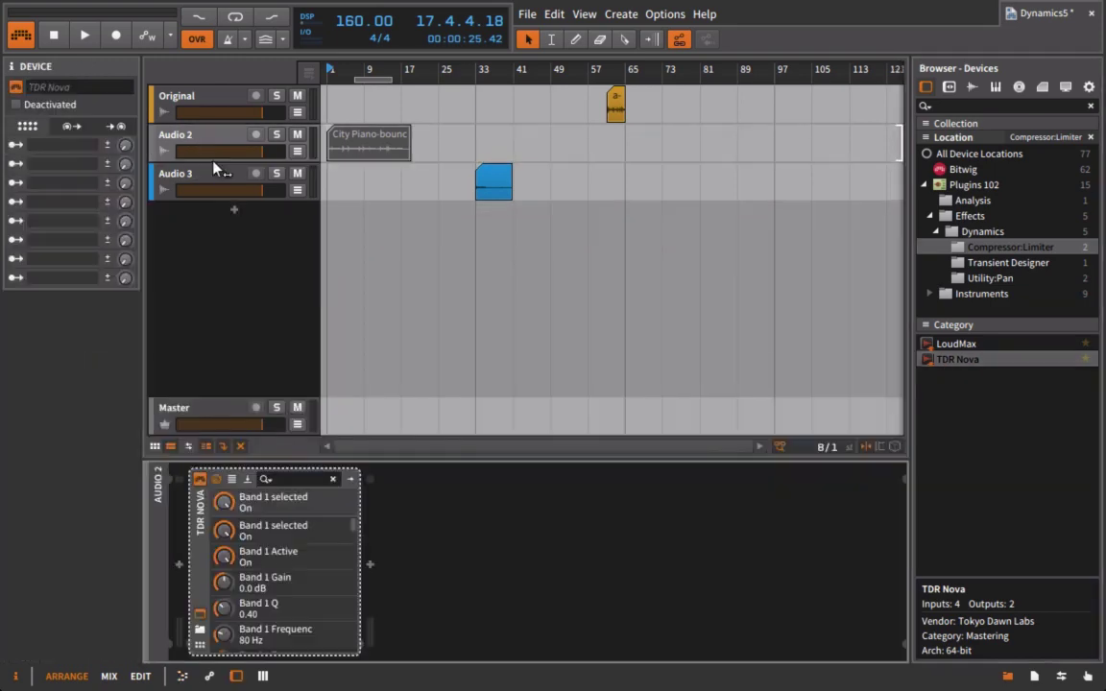
# Turn off all four EQ bands in TDR Nova and enable the wideband threshold
pyautogui.click(387, 453)
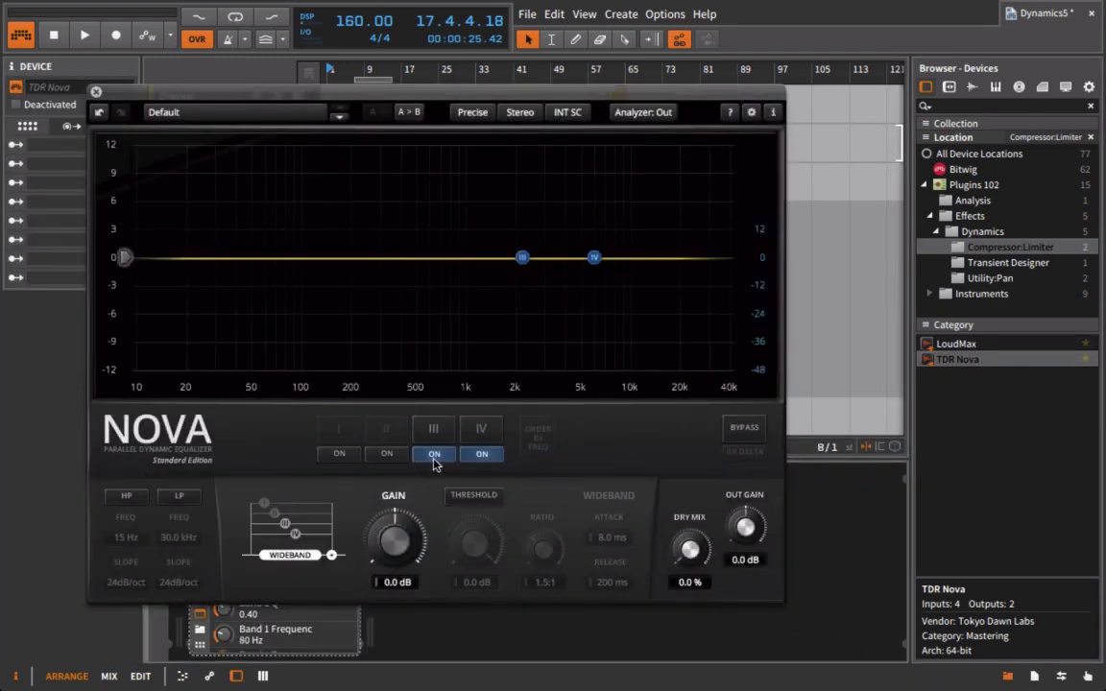
pyautogui.click(434, 453)
pyautogui.click(482, 454)
pyautogui.click(475, 495)
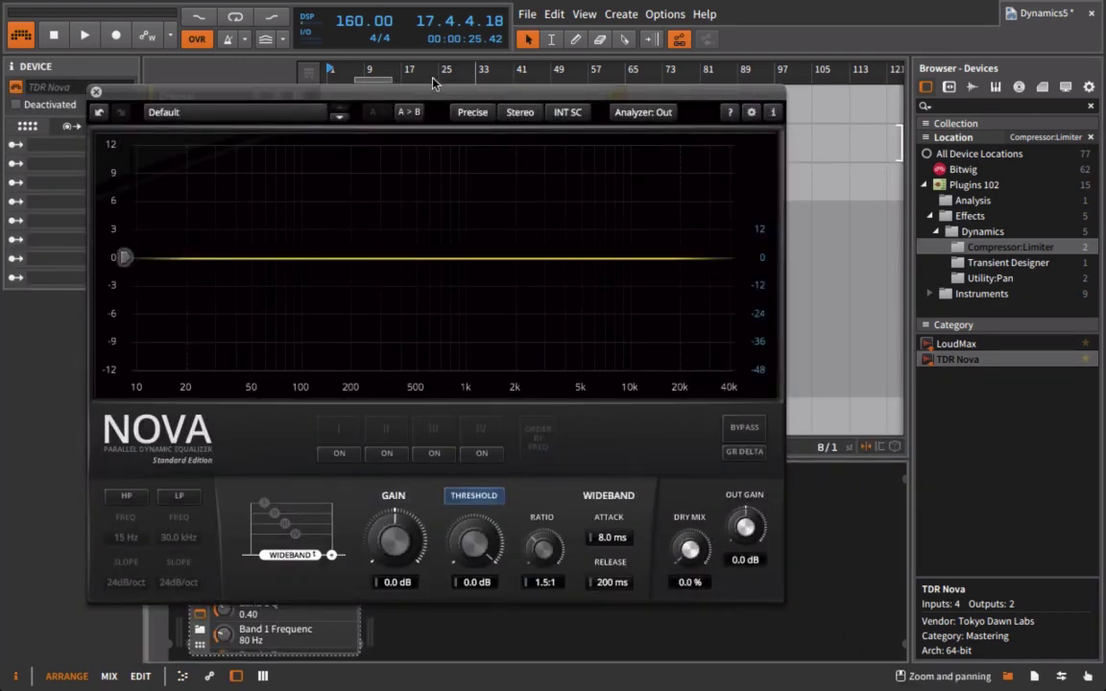
# Enable looped playback and set the wideband threshold to -26.8 dB with a 2.0:1 ratio
pyautogui.click(235, 16)
pyautogui.press('space')
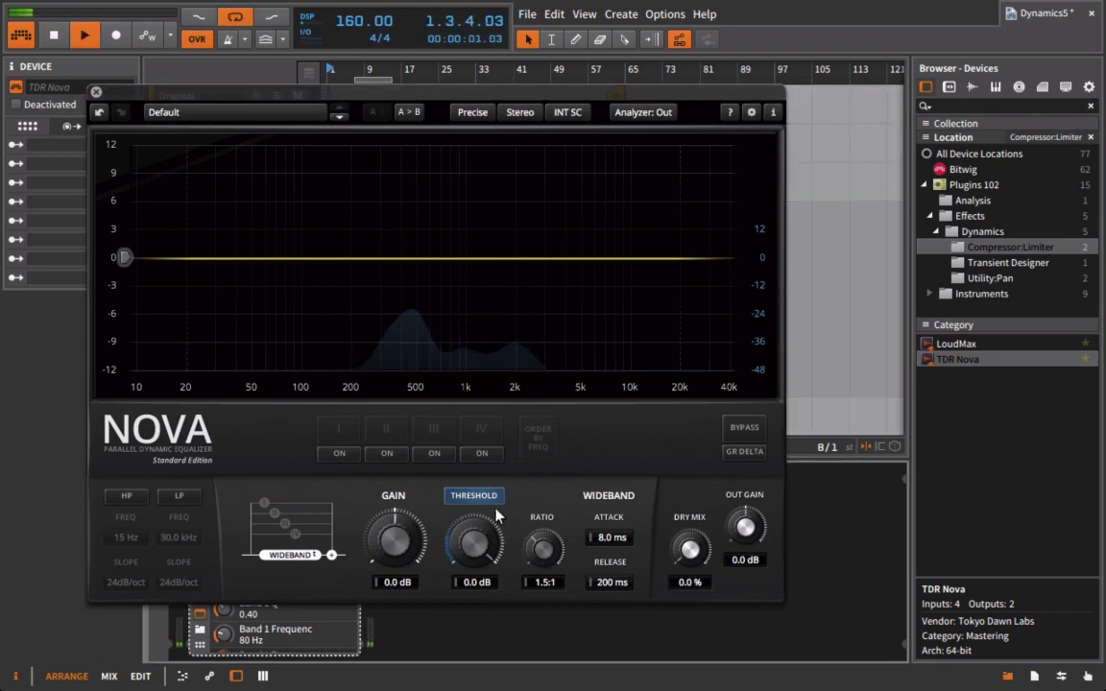
pyautogui.moveTo(474, 543); pyautogui.dragTo(488, 575)
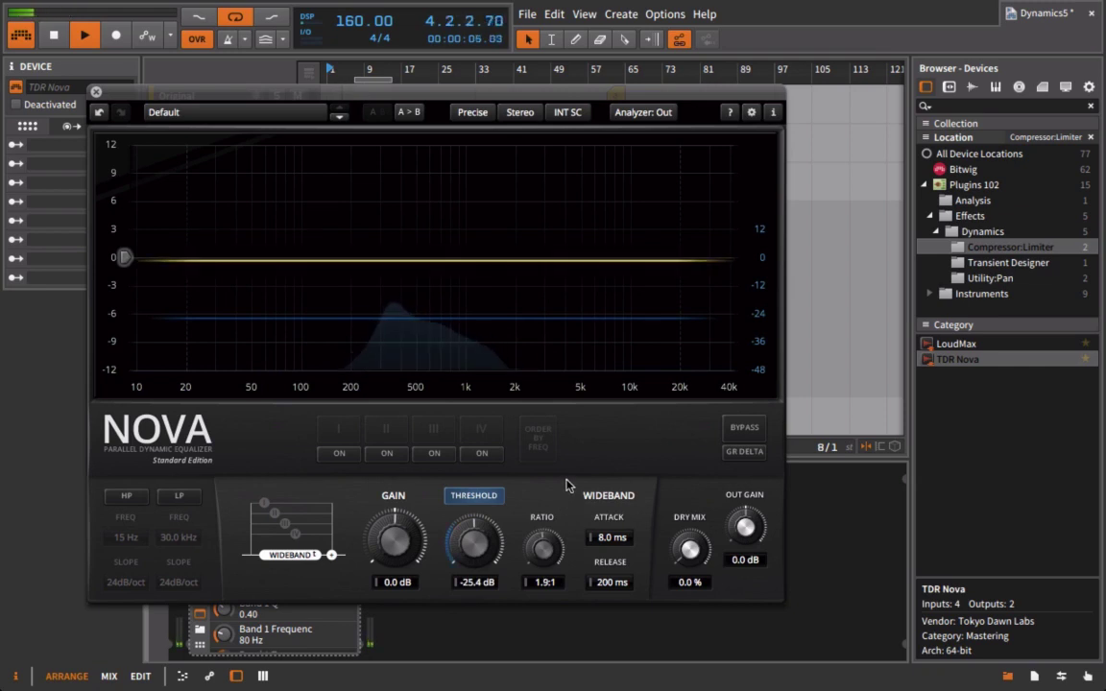
pyautogui.scroll(-1, 473, 543)
pyautogui.scroll(1, 543, 547)
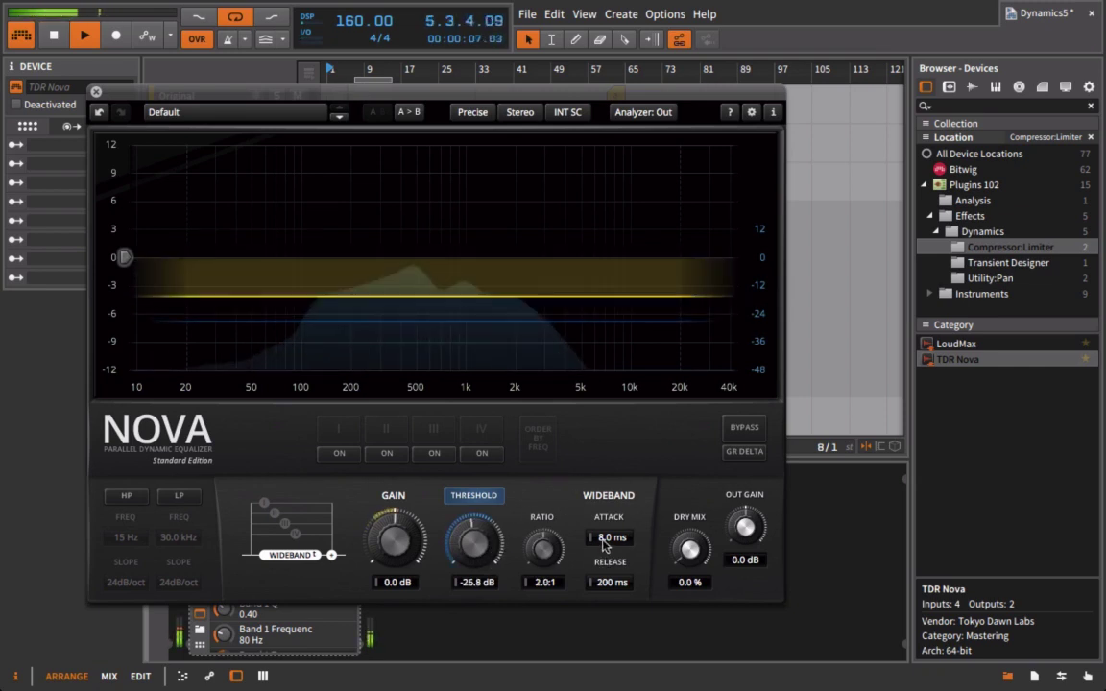
# Set the wideband attack to 0.38 ms, the release to 125 ms and the ratio to 1.5:1, and stop playback
pyautogui.scroll(-1, 606, 544)
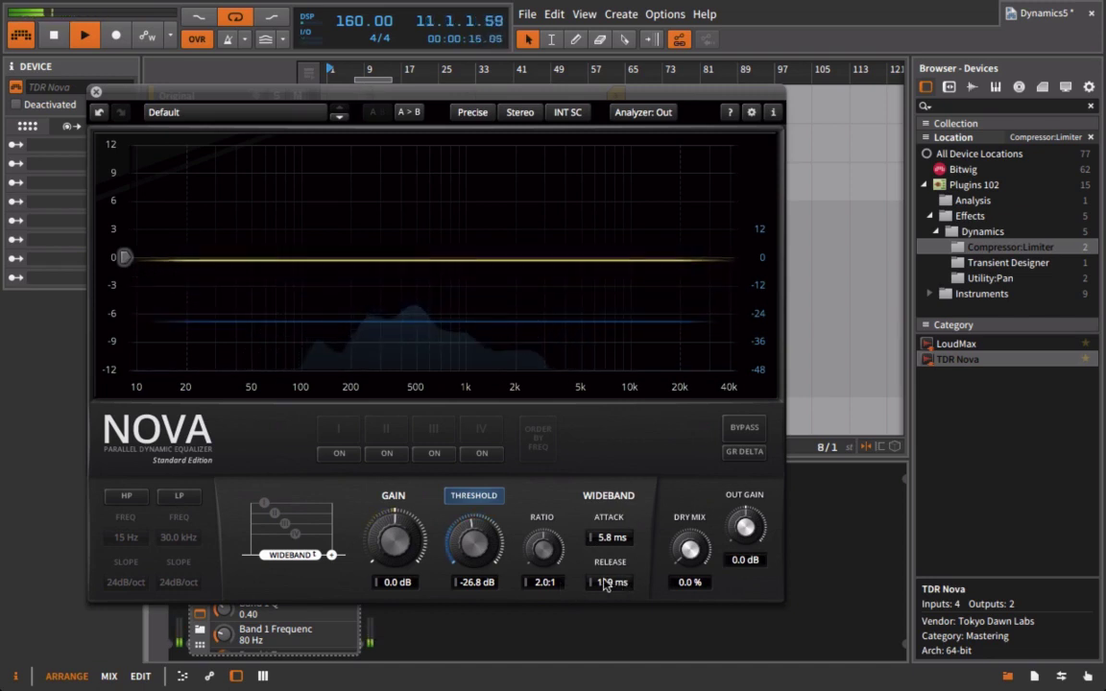
pyautogui.scroll(-10, 608, 543)
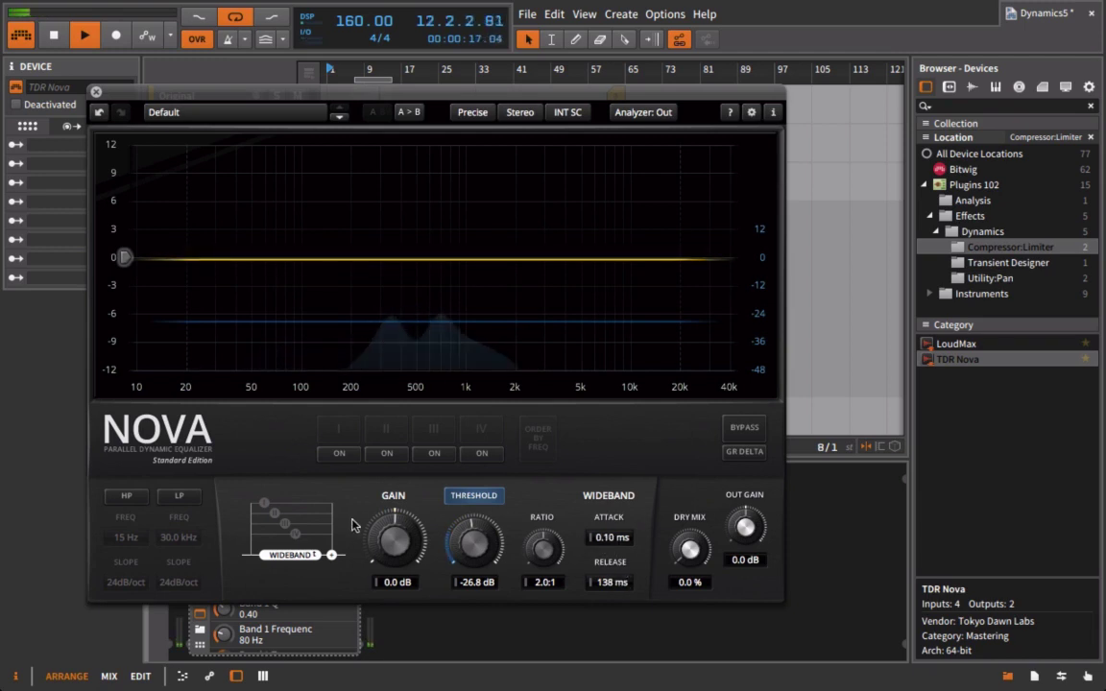
pyautogui.scroll(3, 600, 542)
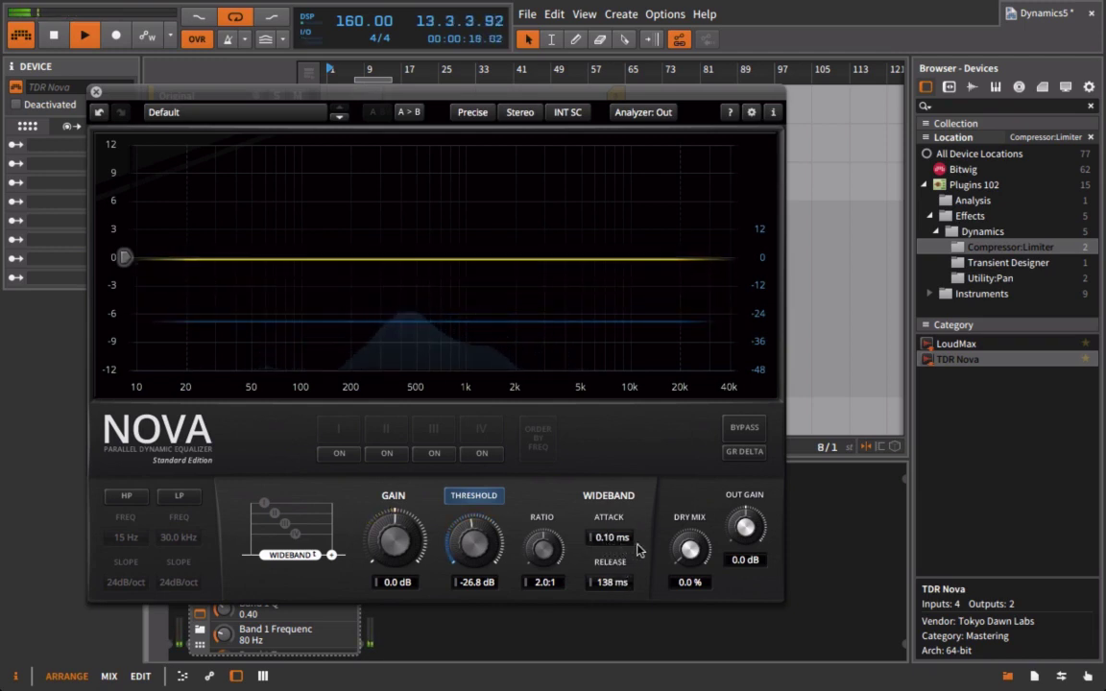
pyautogui.scroll(5, 652, 545)
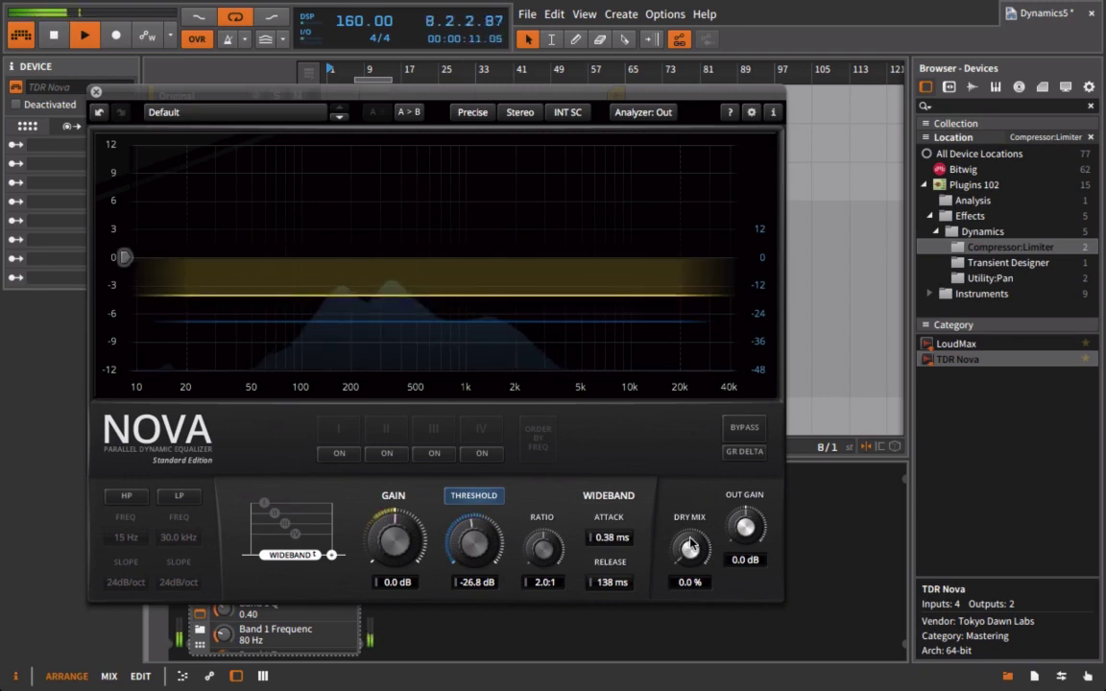
pyautogui.scroll(-2, 610, 584)
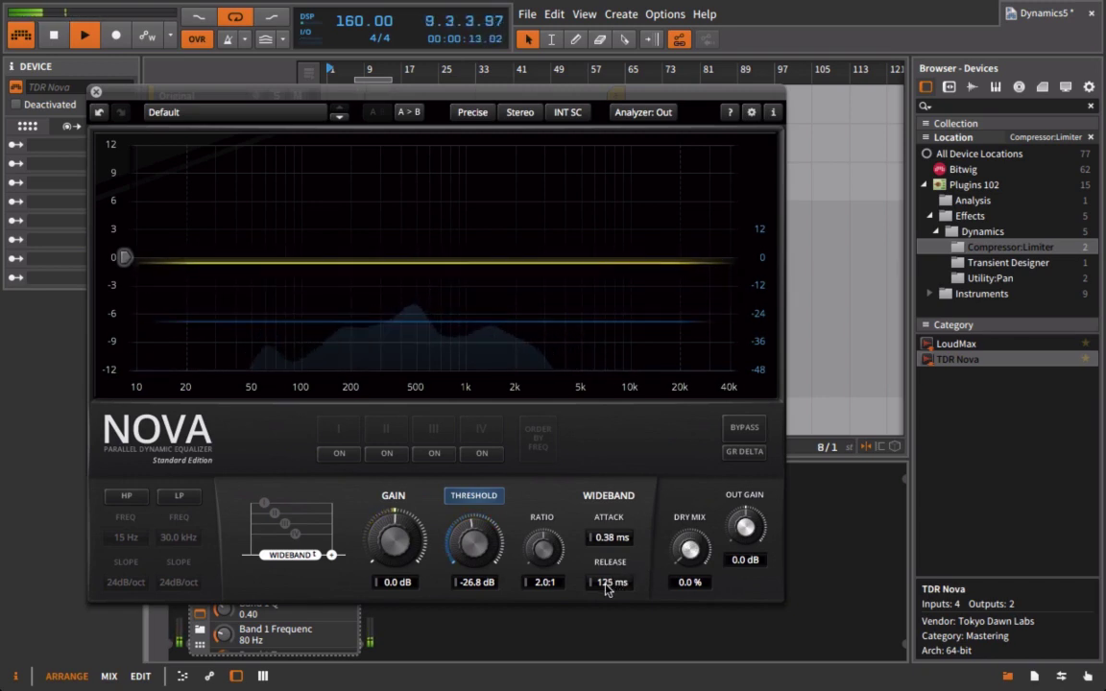
pyautogui.press('space')
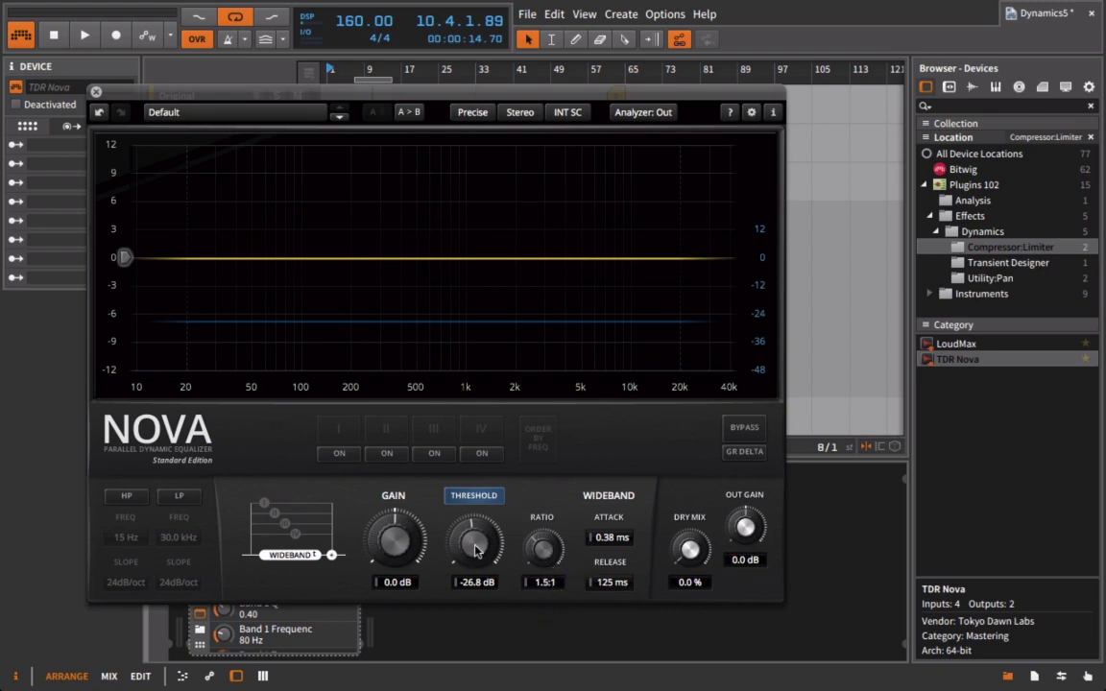
# Lower the wideband threshold to -30.9 dB, resume playback and lengthen the release to 1.6 sec
pyautogui.moveTo(477, 547); pyautogui.dragTo(487, 582)
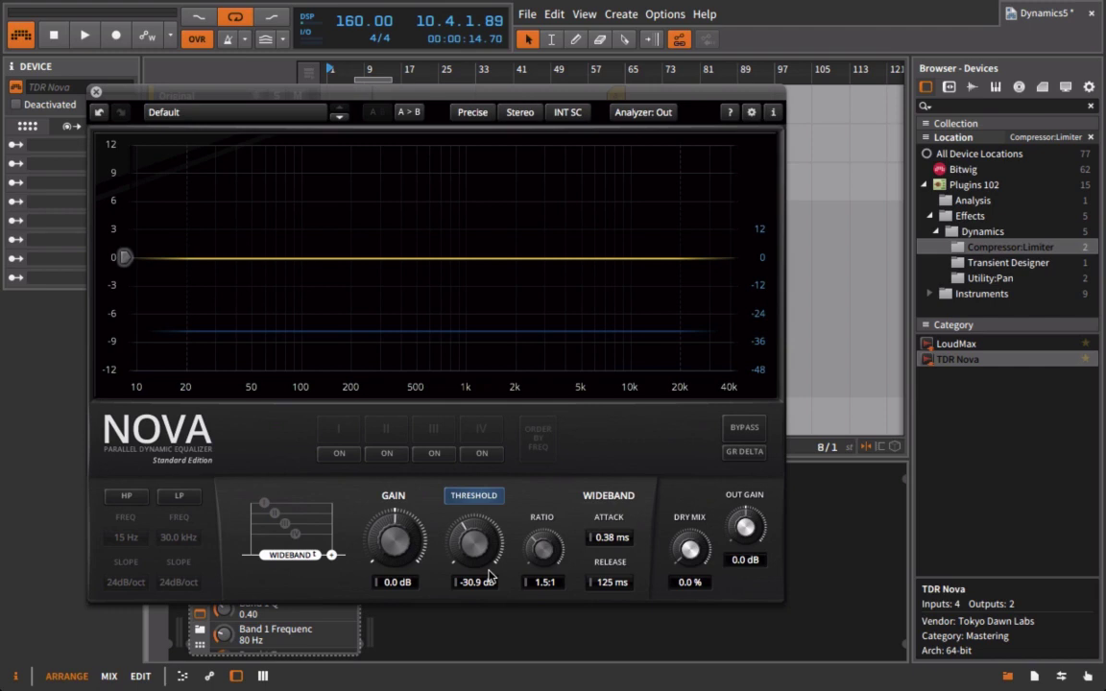
pyautogui.press('space')
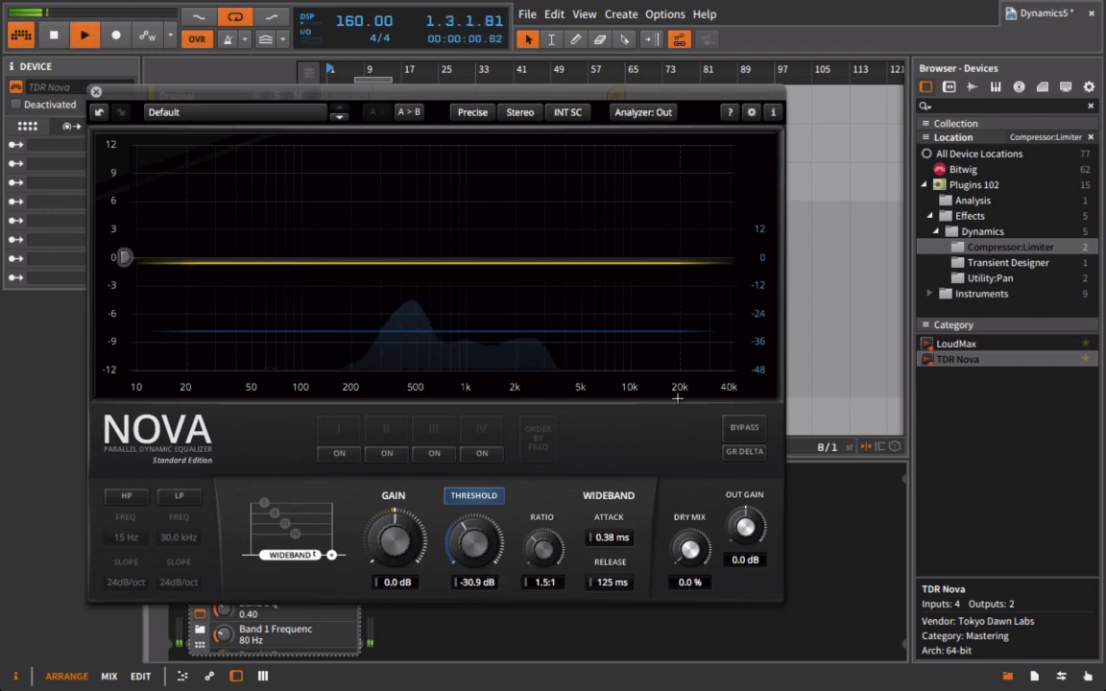
pyautogui.moveTo(605, 590); pyautogui.dragTo(847, 629)
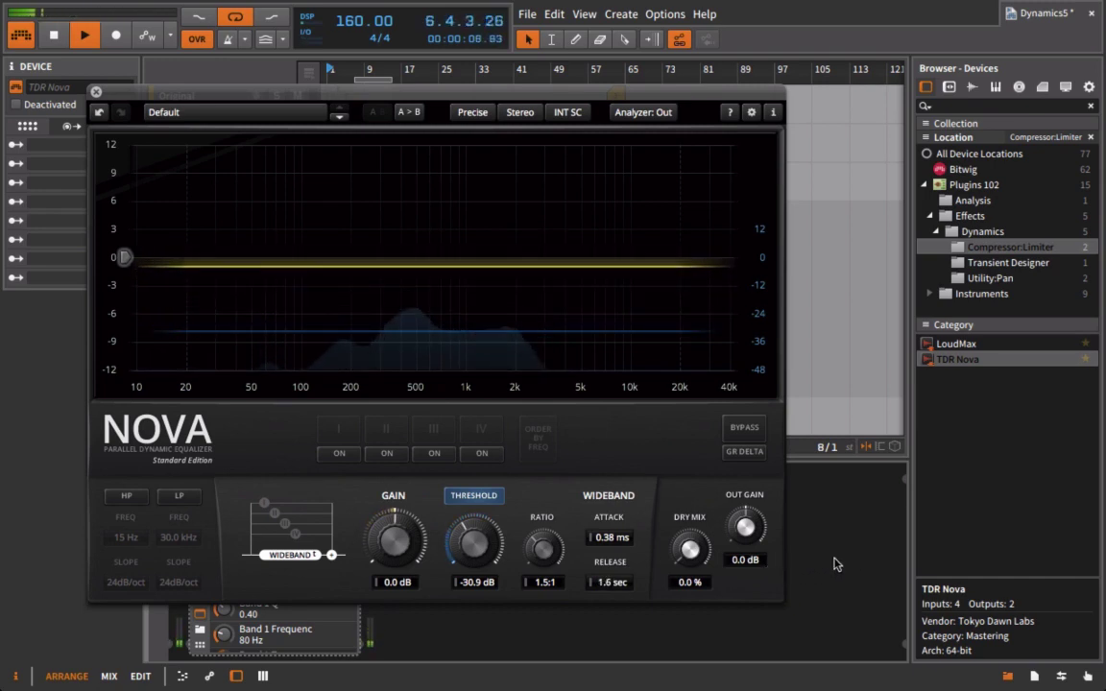
# Set the wideband ratio to 1.3:1 and the threshold to -28.4 dB, comparing the sound with the plugin bypassed
pyautogui.click(735, 428)
pyautogui.click(736, 428)
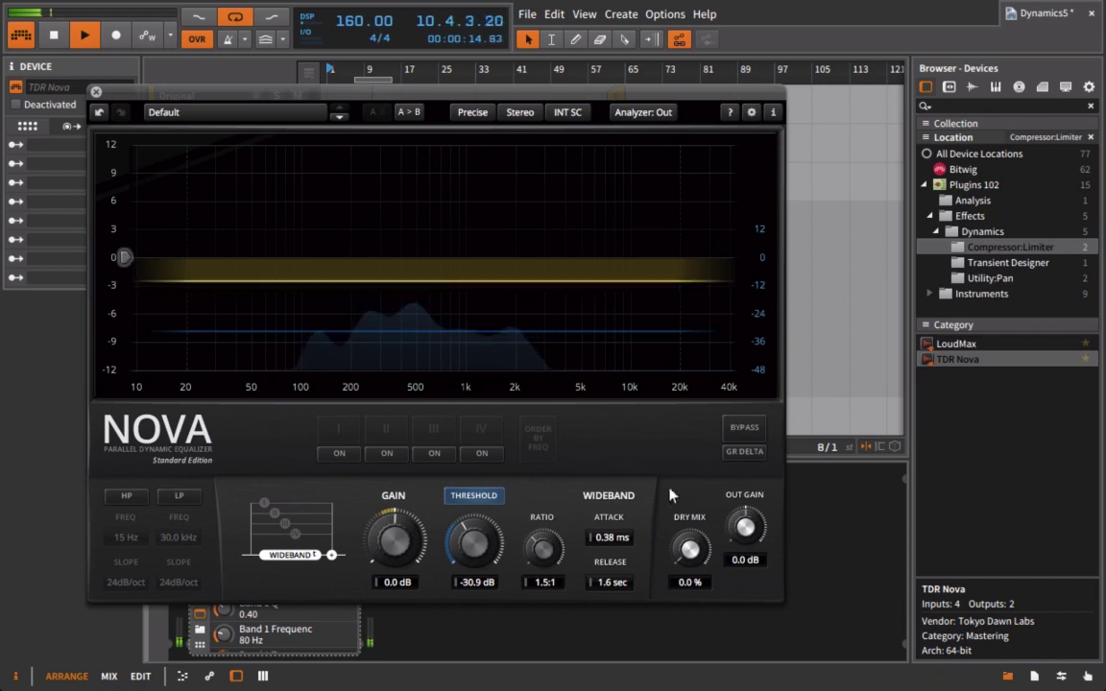
pyautogui.moveTo(488, 549); pyautogui.dragTo(540, 567)
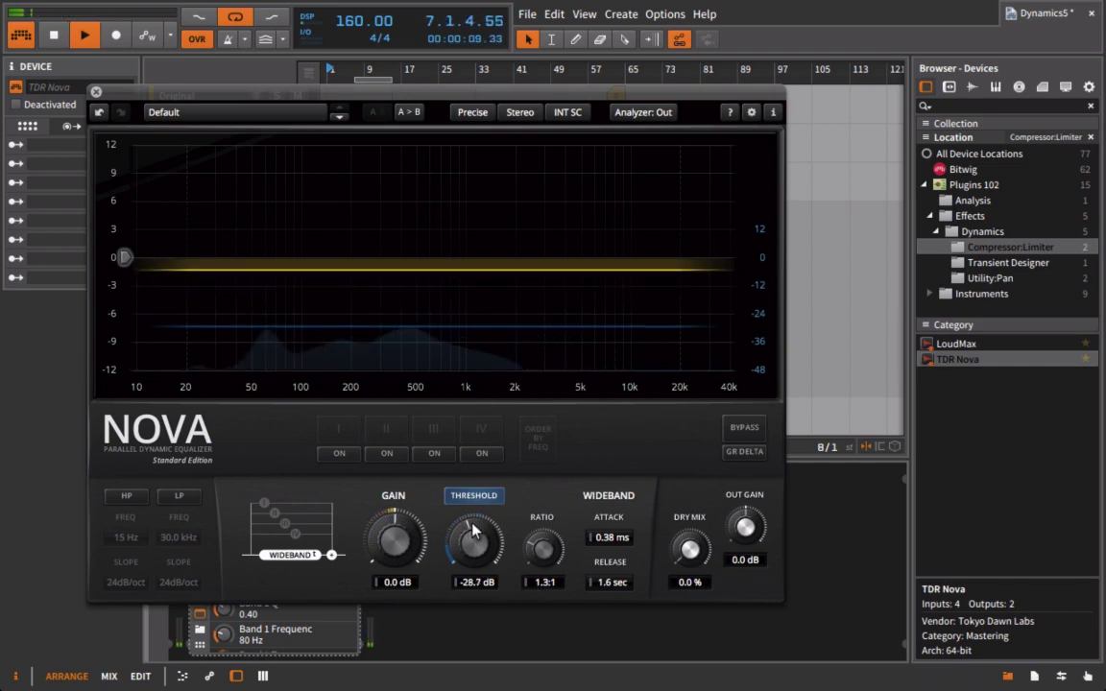
pyautogui.moveTo(474, 535); pyautogui.dragTo(475, 531)
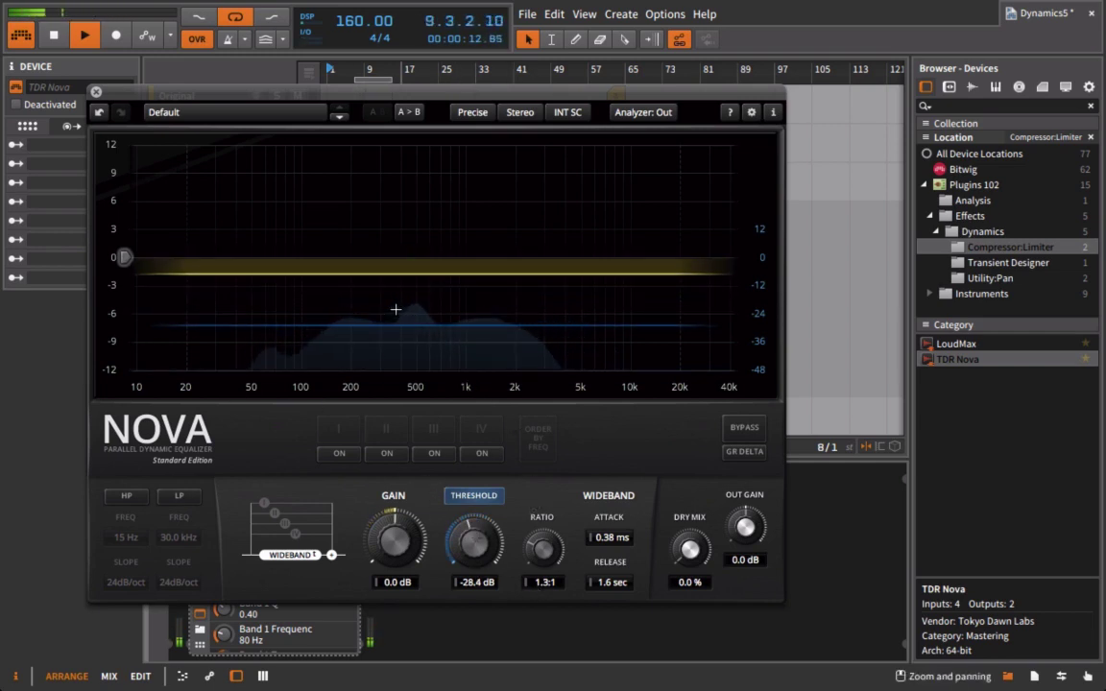
pyautogui.click(744, 427)
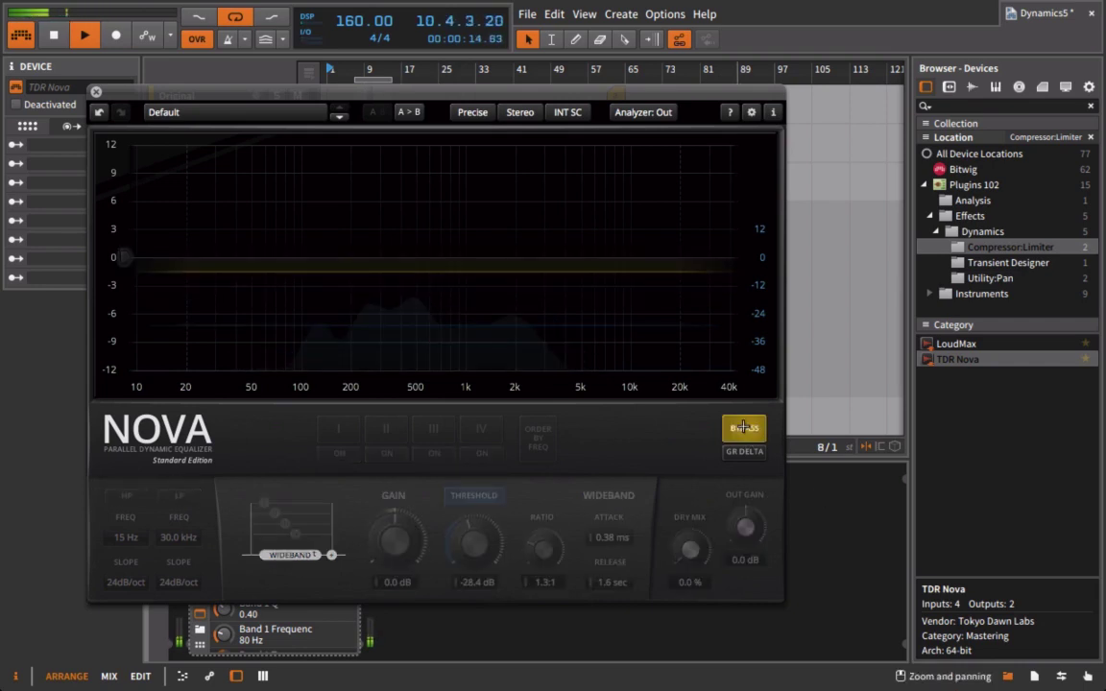
pyautogui.click(744, 428)
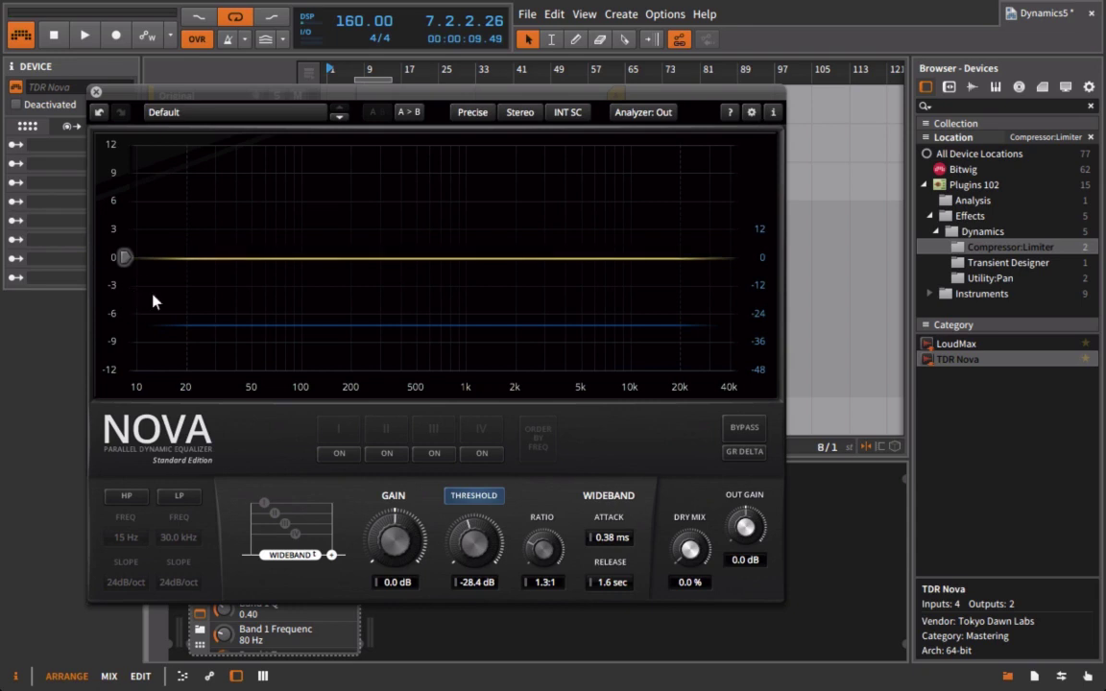
# Raise TDR Nova's output gain to 2.3 dB and close the plugin window
pyautogui.moveTo(730, 516); pyautogui.dragTo(732, 488)
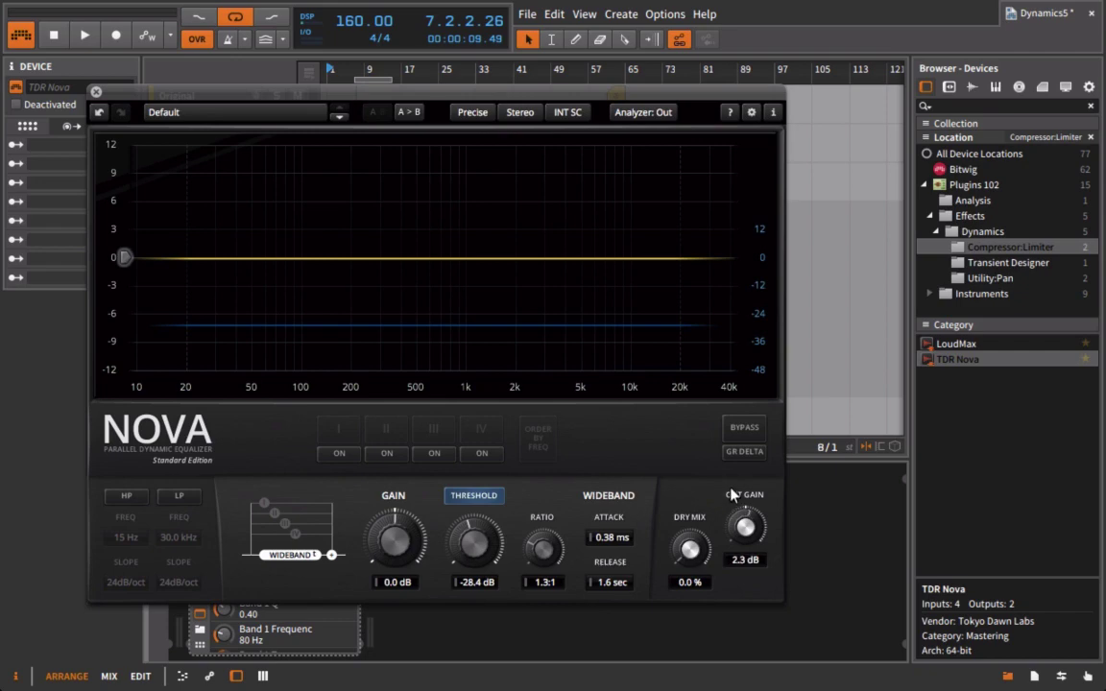
pyautogui.click(96, 92)
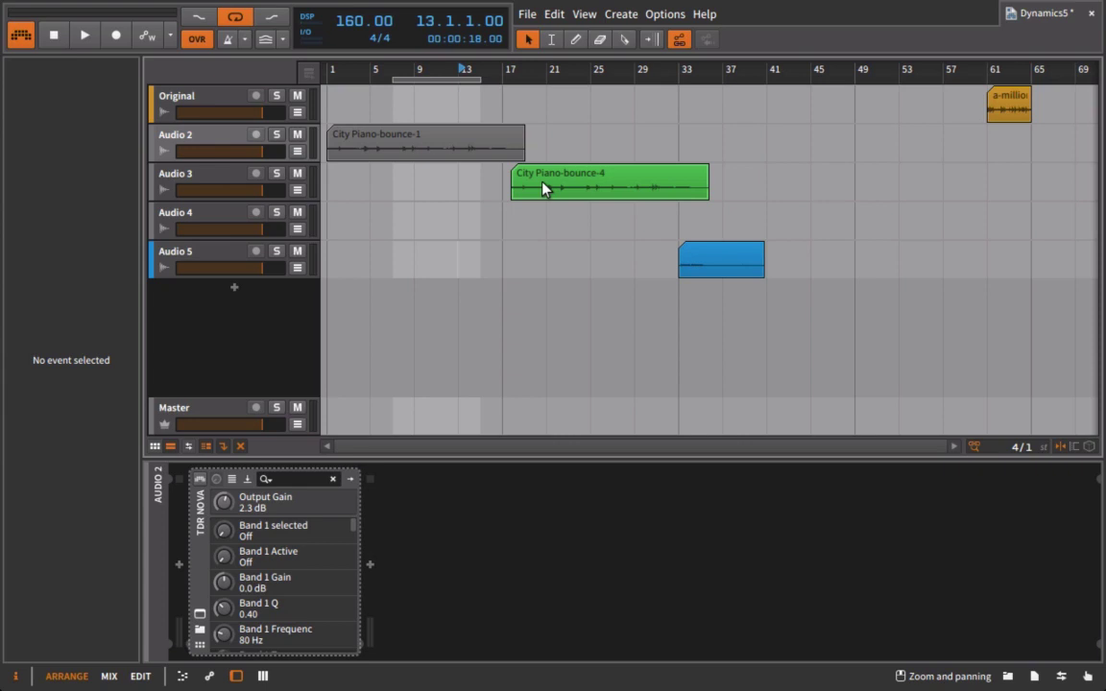
# Play the arrangement from bar 1 and disable looping so playback continues through the piano clips
pyautogui.press('Home')
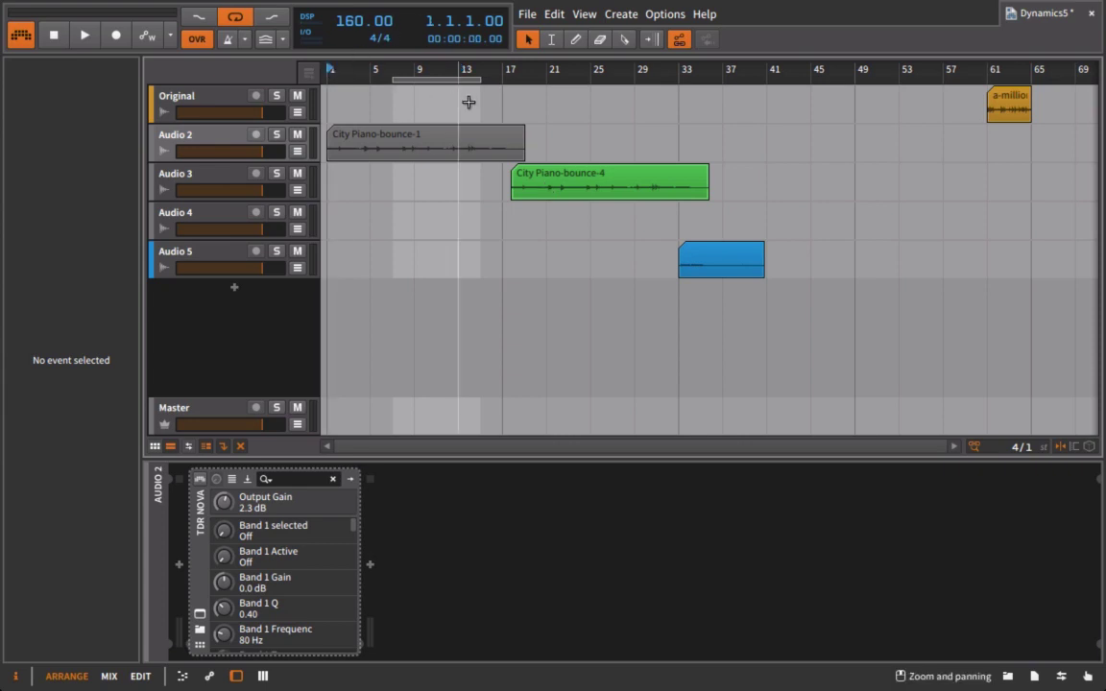
pyautogui.press('space')
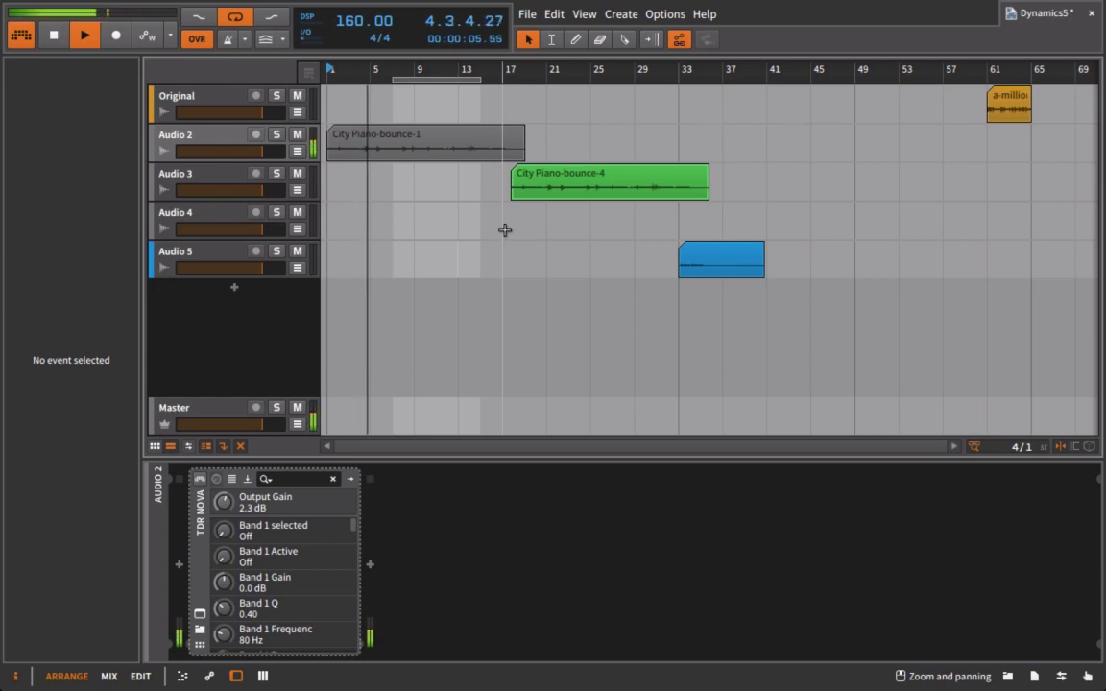
pyautogui.press('l')
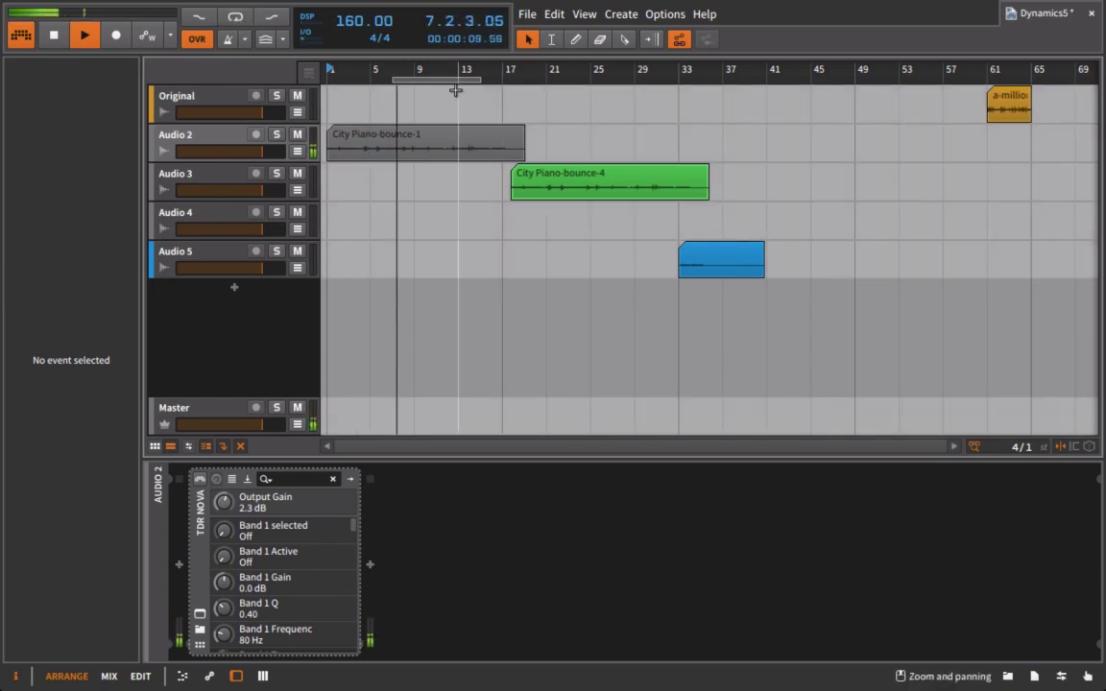
# Listen to the City Piano clips on Audio 2 and Audio 3 with each track selected, and stop playback near bar 34
pyautogui.click(202, 134)
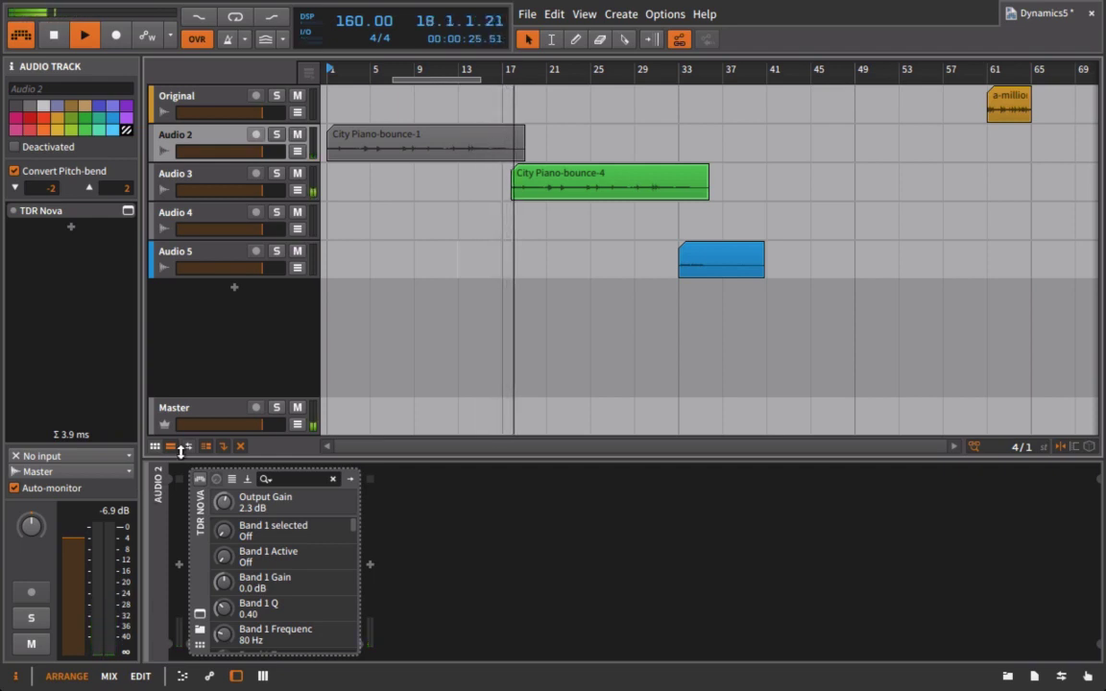
pyautogui.click(211, 174)
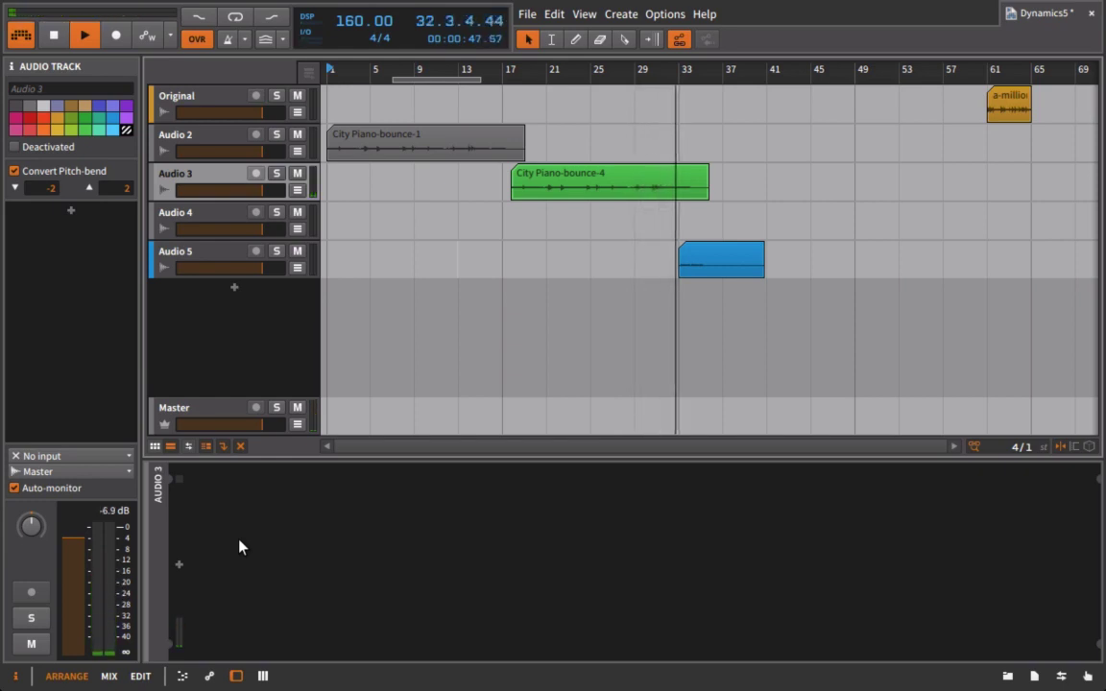
pyautogui.press('space')
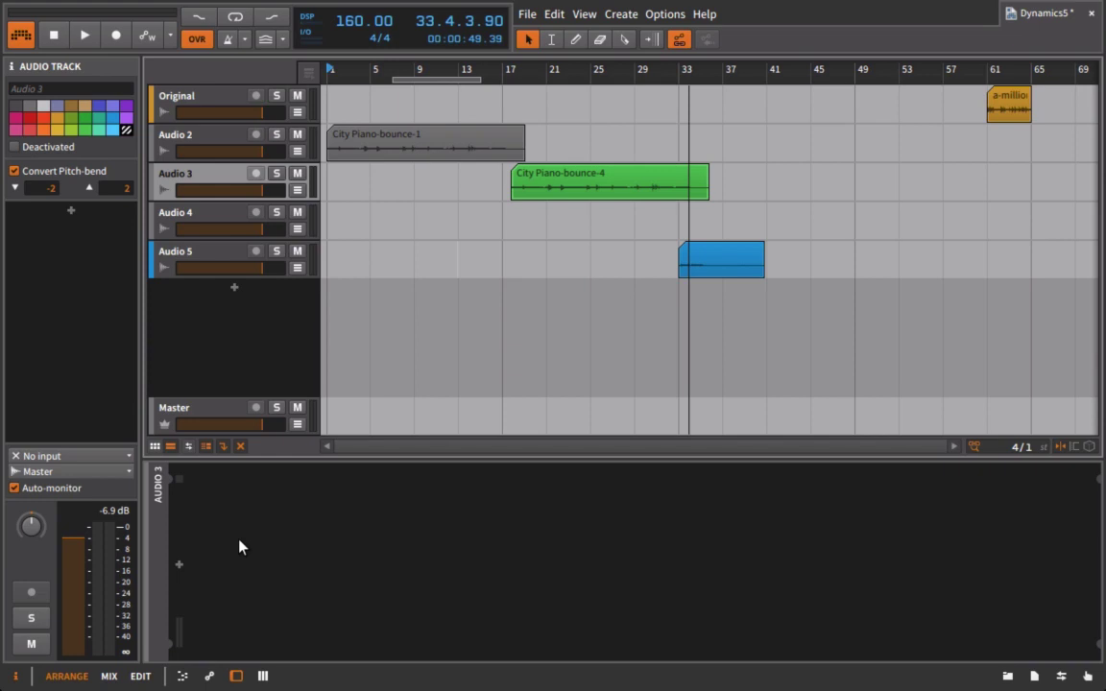
# Move the blue clip on Audio 5 to bar 41 and place the play start marker at bar 41
pyautogui.moveTo(716, 267); pyautogui.dragTo(796, 272)
pyautogui.hscroll(2, 796, 271)
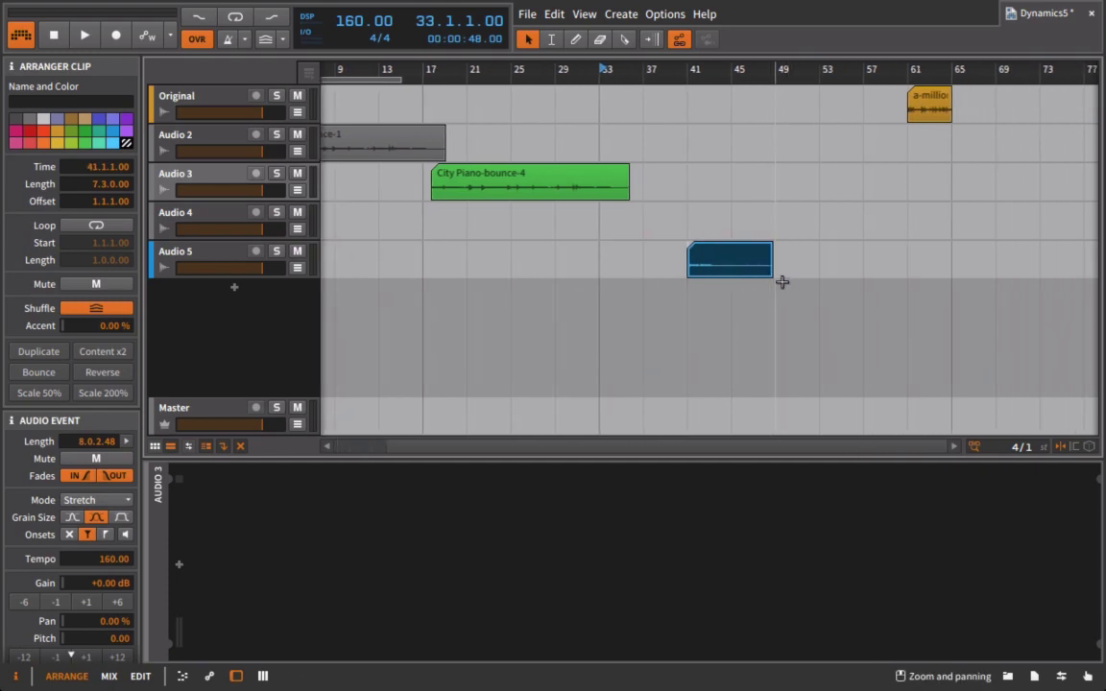
pyautogui.click(689, 72)
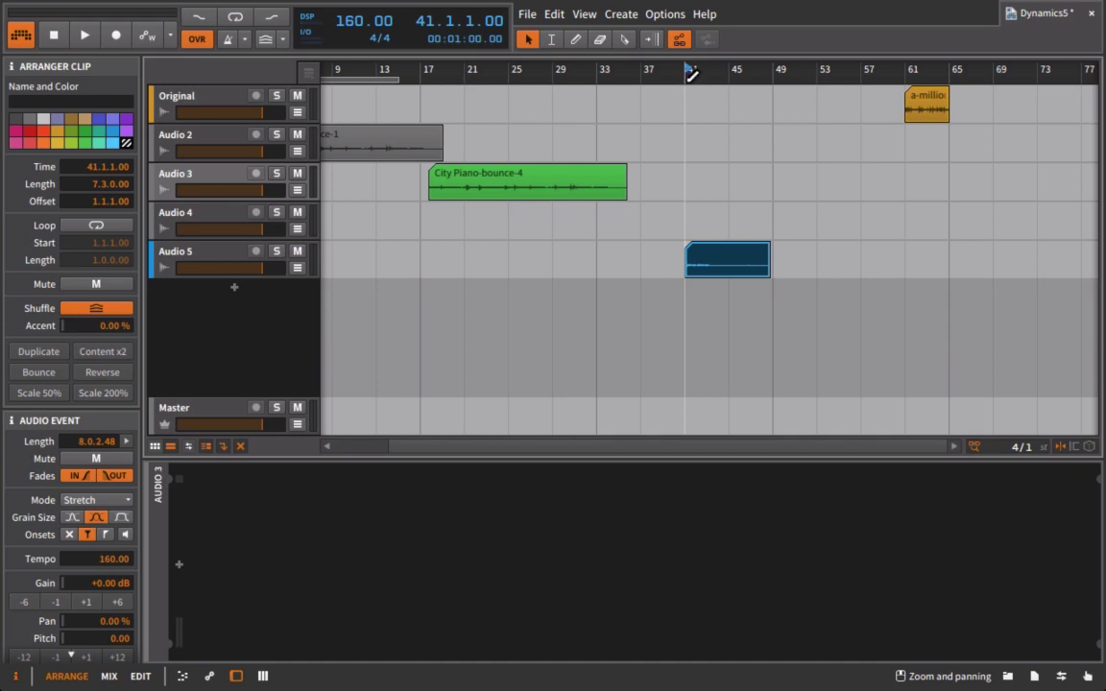
# Play the blue Audio 5 clip from bar 41 without effects and stop after its end
pyautogui.press('space')
pyautogui.click(213, 257)
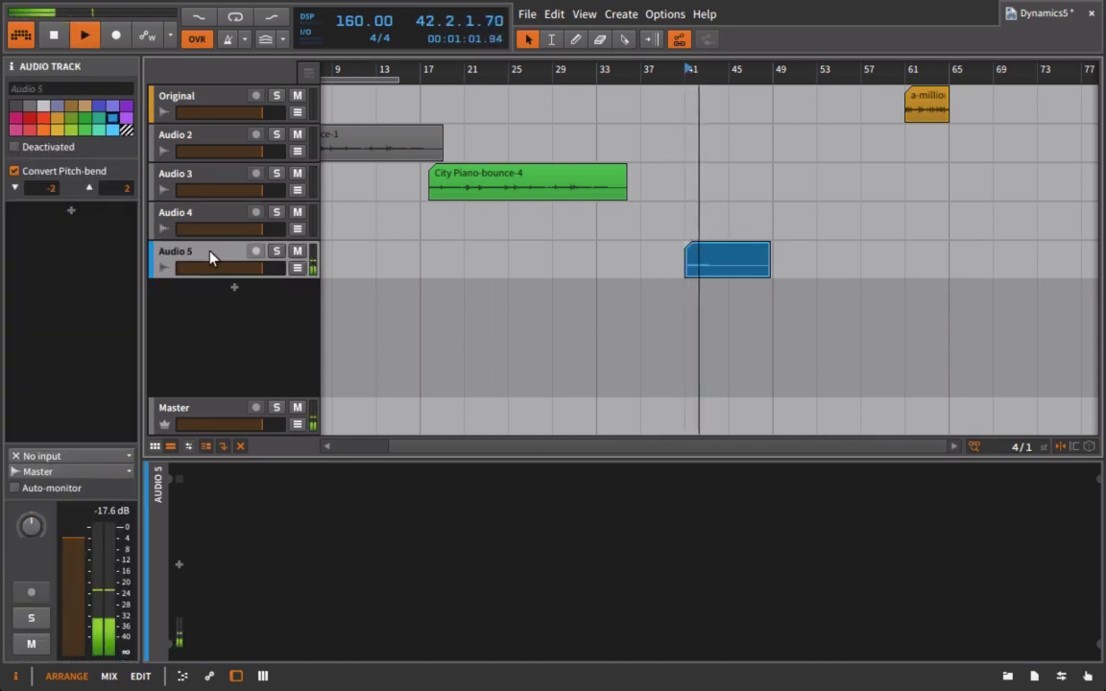
pyautogui.click(737, 262)
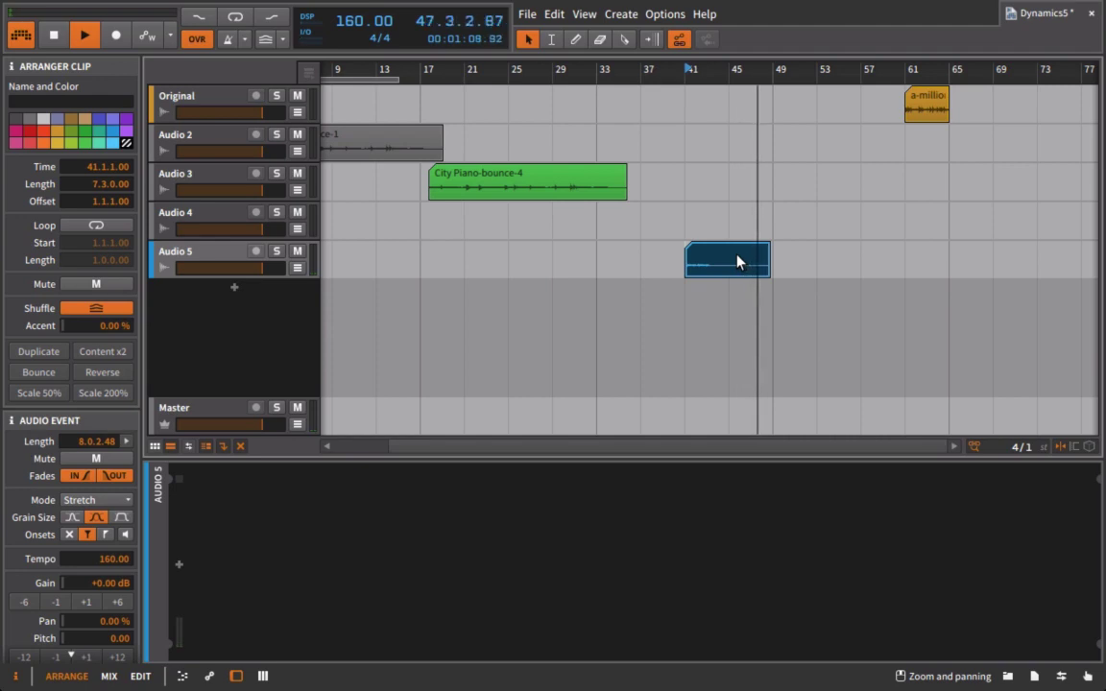
pyautogui.press('space')
# Add TDR Nova from the Compressor:Limiter devices to the Audio 5 track and select its wideband section
pyautogui.click(176, 258)
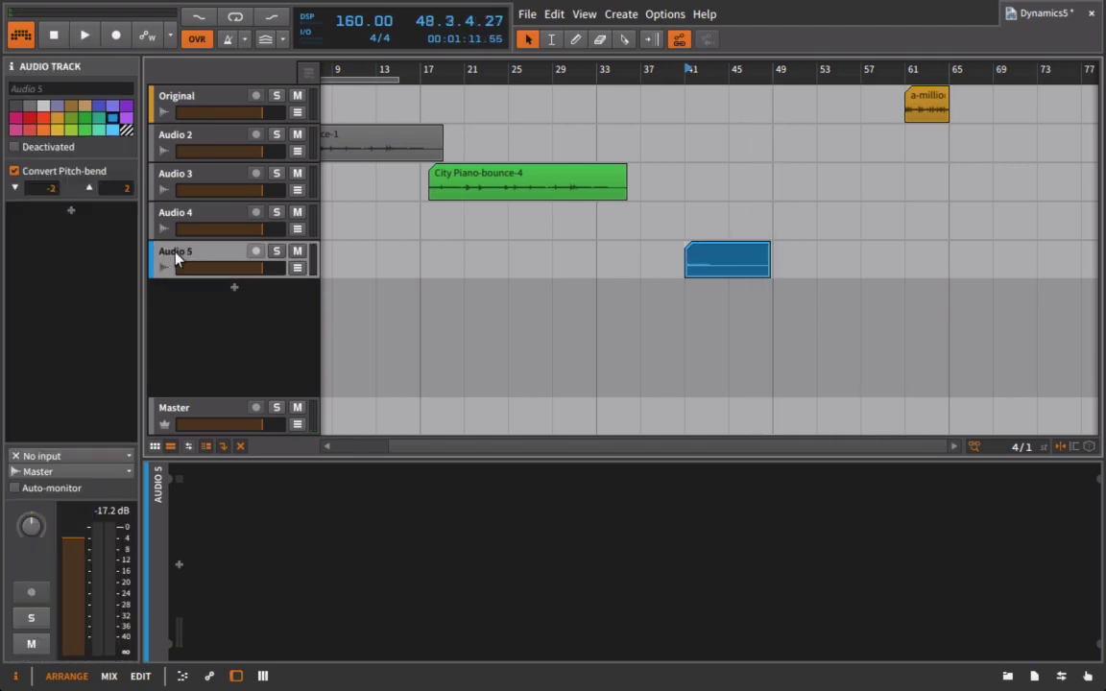
pyautogui.click(1007, 676)
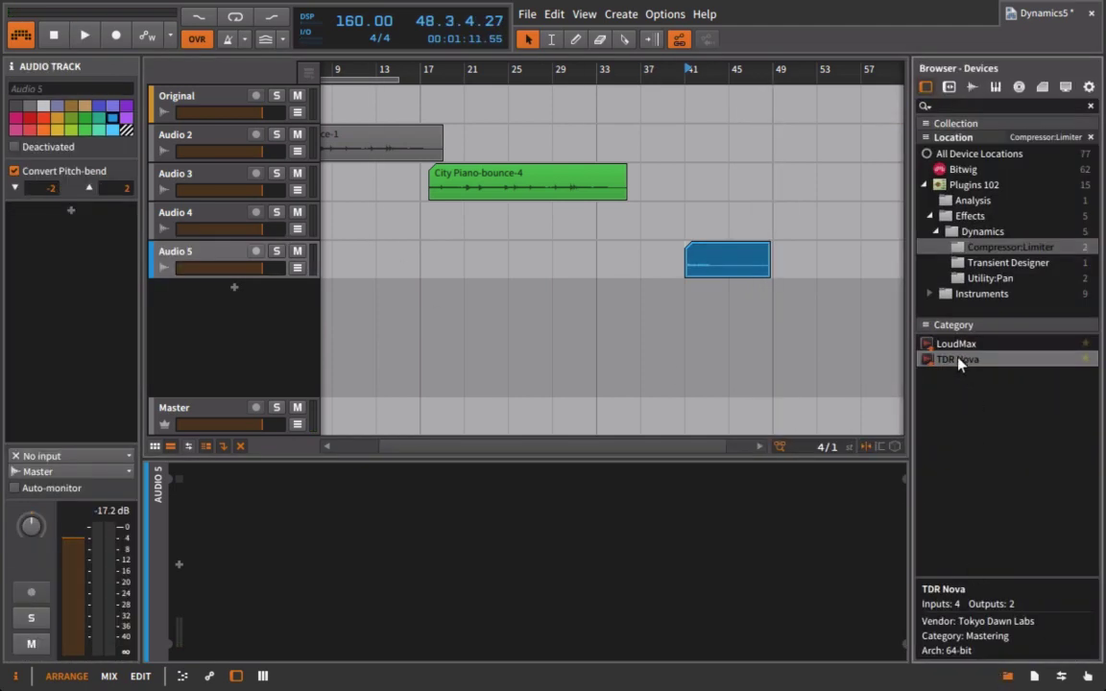
pyautogui.moveTo(958, 360); pyautogui.dragTo(759, 592)
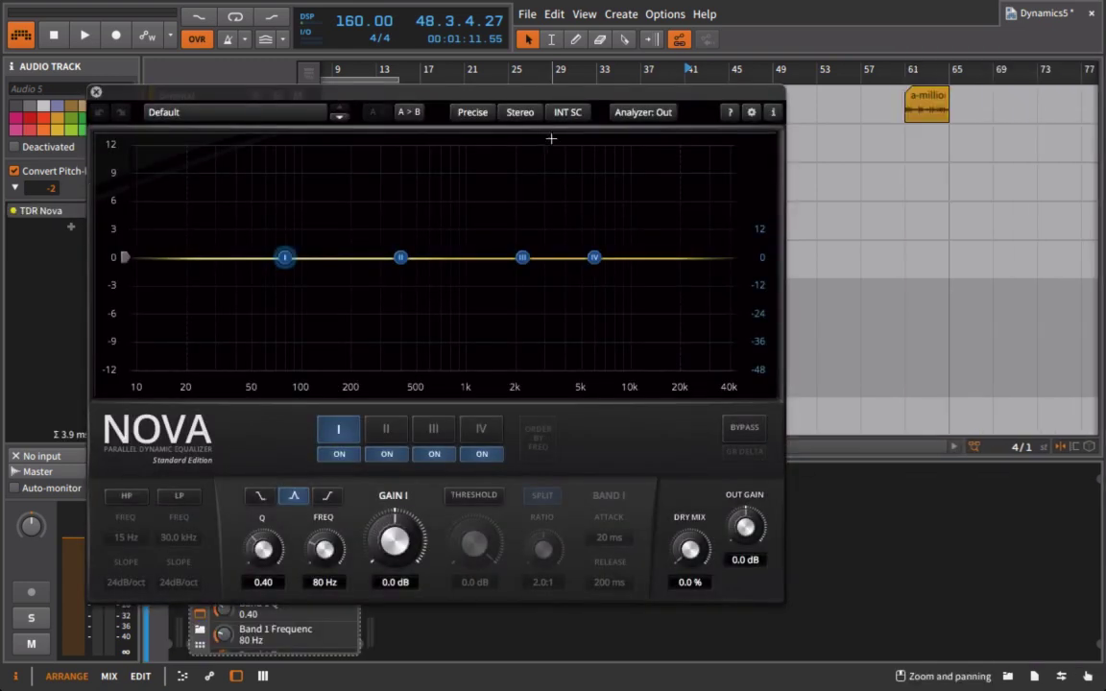
pyautogui.moveTo(562, 99); pyautogui.dragTo(598, 114)
pyautogui.moveTo(376, 469); pyautogui.dragTo(507, 437)
pyautogui.moveTo(555, 112); pyautogui.dragTo(531, 53)
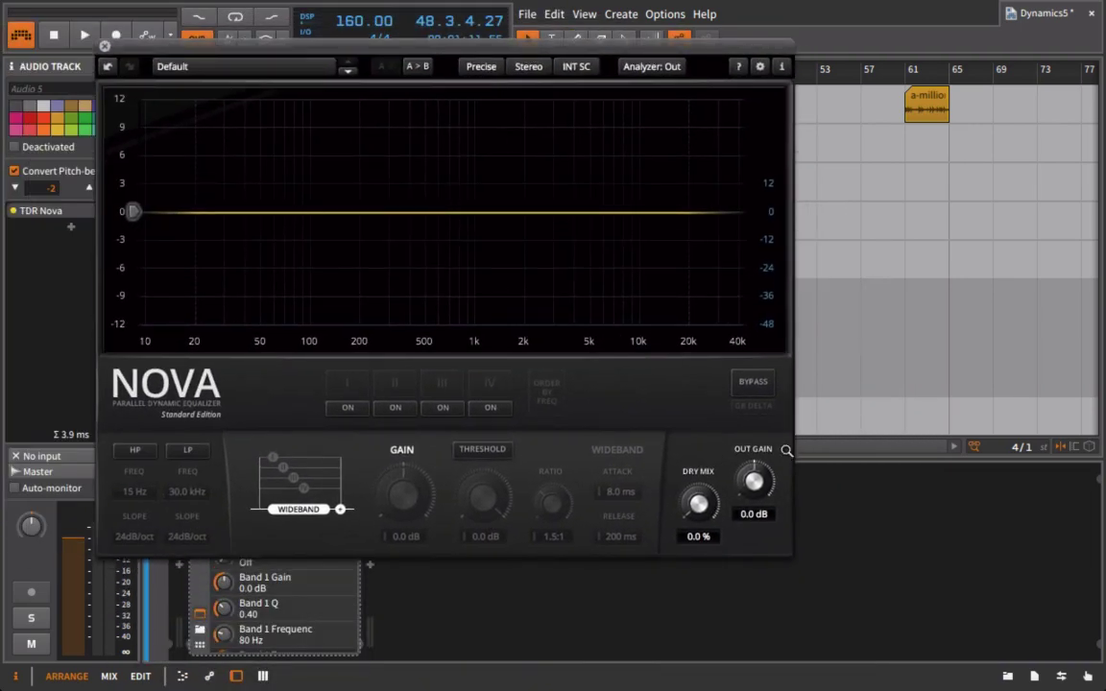
pyautogui.moveTo(653, 53); pyautogui.dragTo(536, 38)
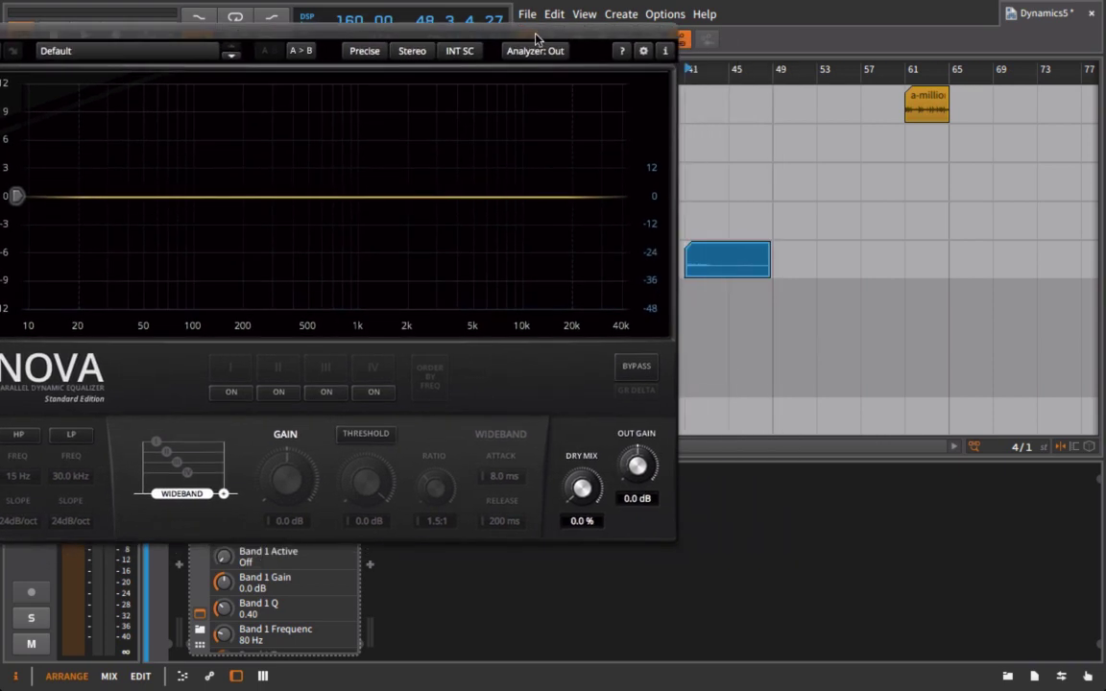
# During playback, activate the wideband compressor and set its threshold to -32.6 dB and its ratio to 3.0:1
pyautogui.press('space')
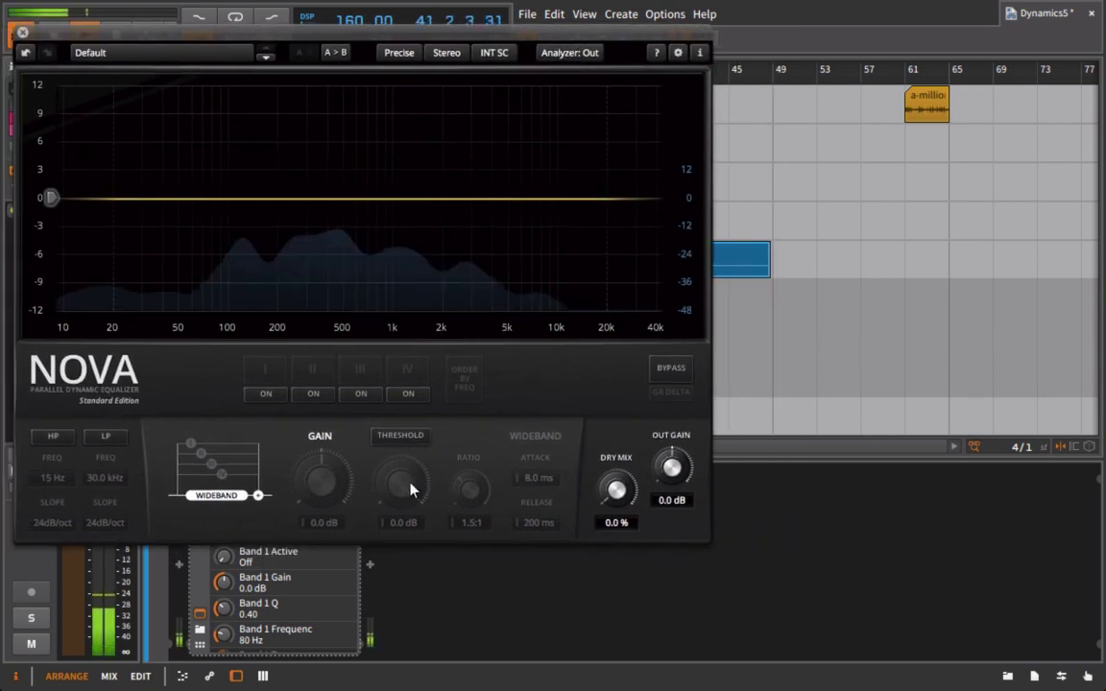
pyautogui.moveTo(407, 453); pyautogui.dragTo(394, 662)
pyautogui.moveTo(470, 490); pyautogui.dragTo(510, 316)
pyautogui.moveTo(377, 448); pyautogui.dragTo(418, 538)
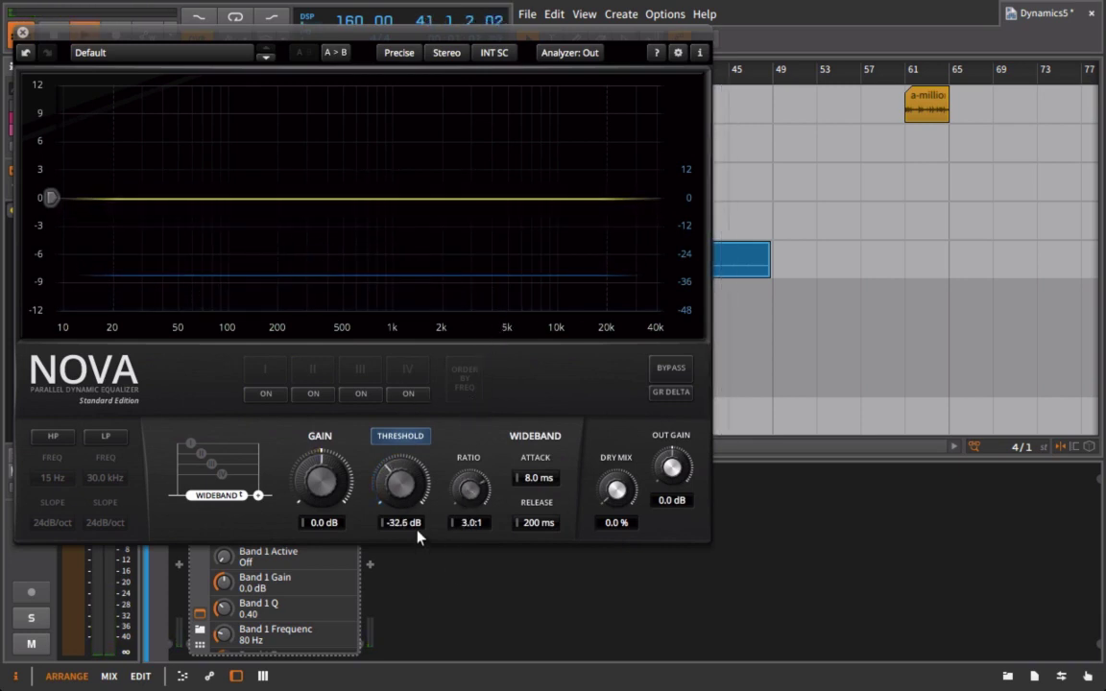
# Play the clip again, lower the wideband threshold to -36.3 dB and shorten the attack to 0.10 ms
pyautogui.press('space')
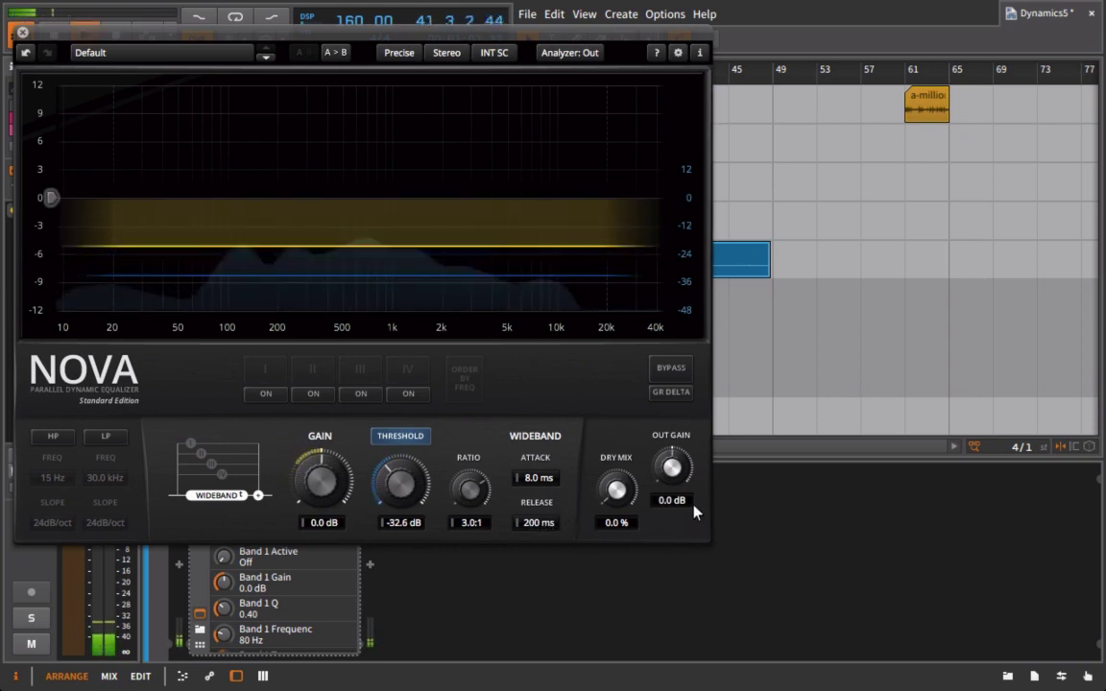
pyautogui.moveTo(403, 525); pyautogui.dragTo(410, 539)
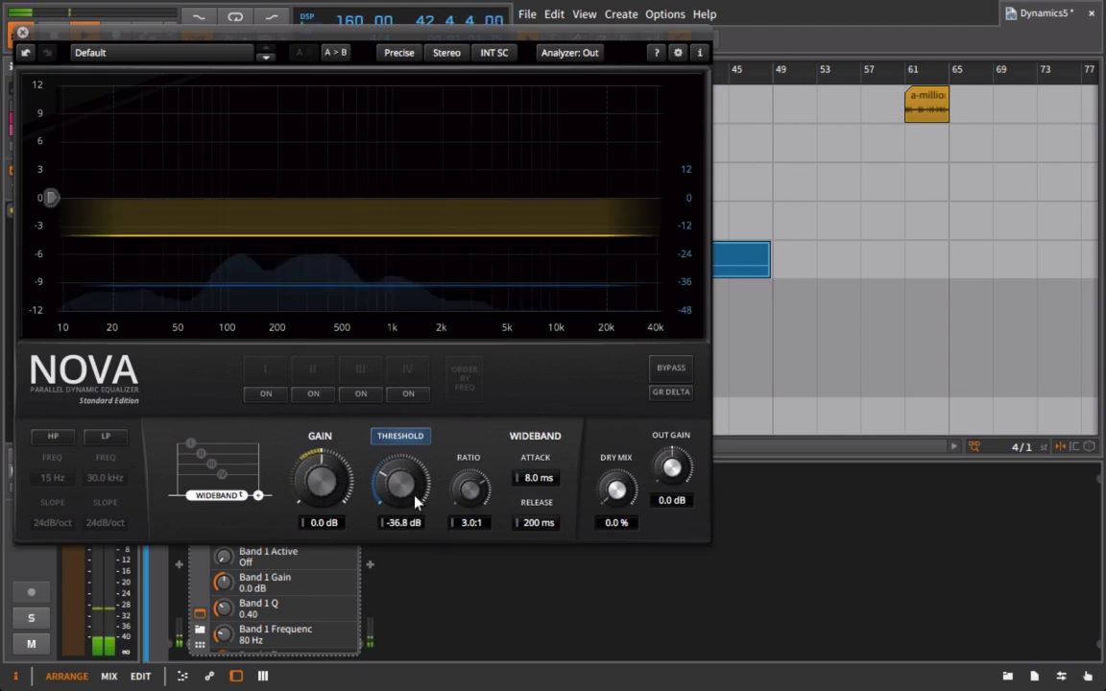
pyautogui.moveTo(542, 477); pyautogui.dragTo(543, 509)
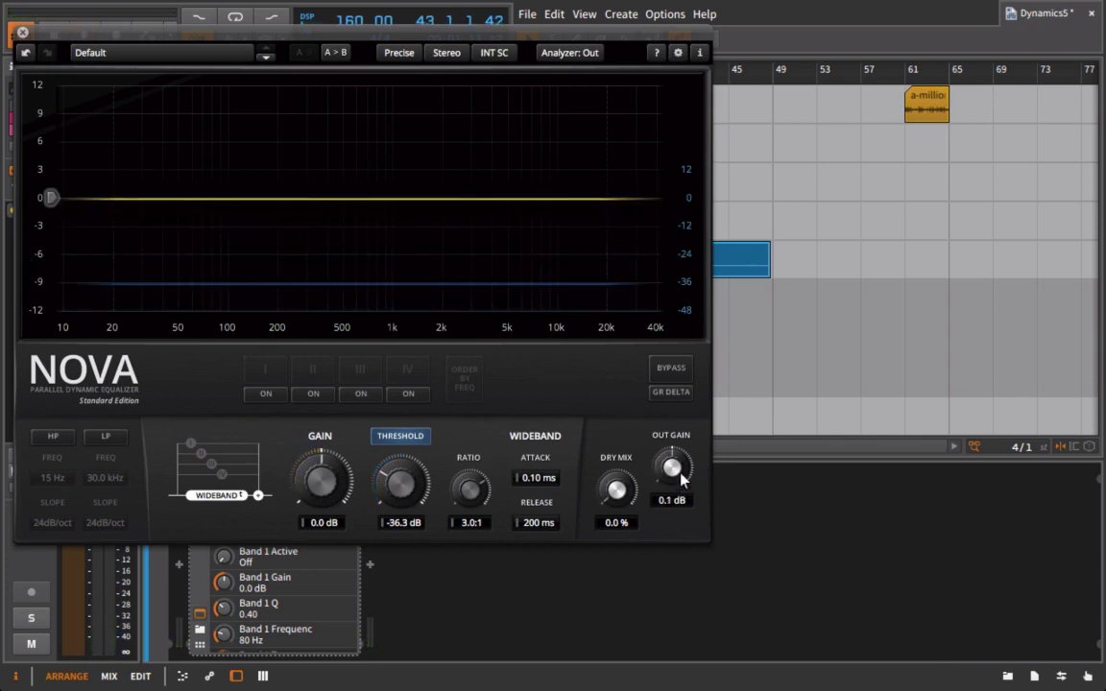
# Raise TDR Nova's output gain to 10.0 dB and reposition the plugin window to uncover the transport
pyautogui.moveTo(681, 480); pyautogui.dragTo(686, 441)
pyautogui.moveTo(700, 374); pyautogui.dragTo(689, 462)
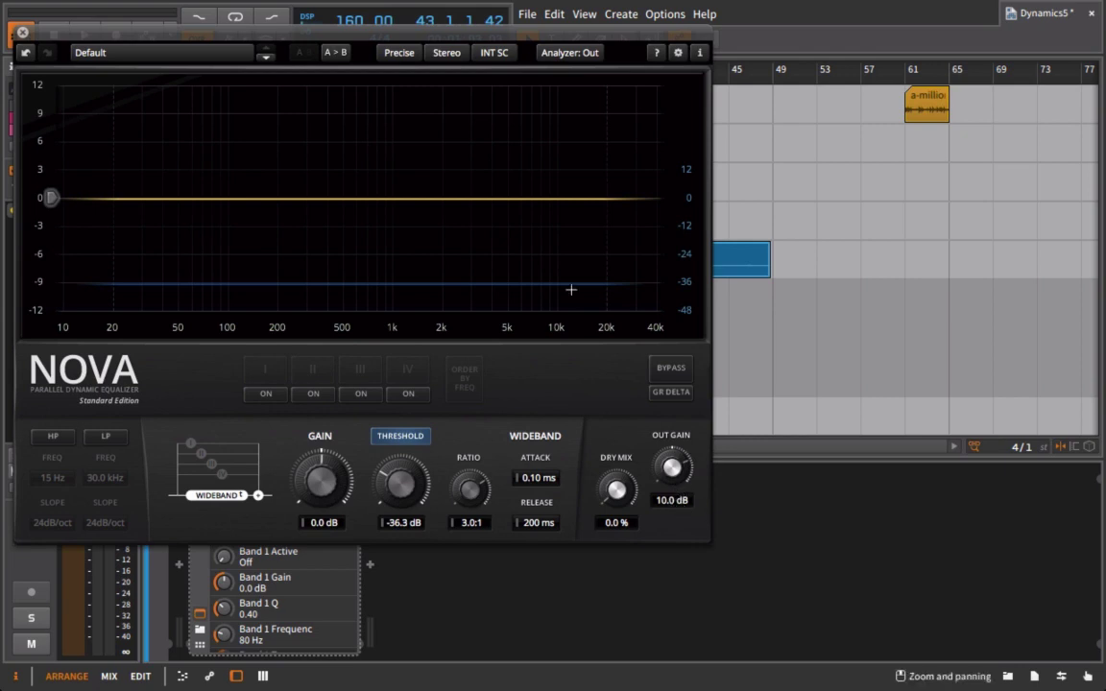
pyautogui.moveTo(566, 37); pyautogui.dragTo(689, 139)
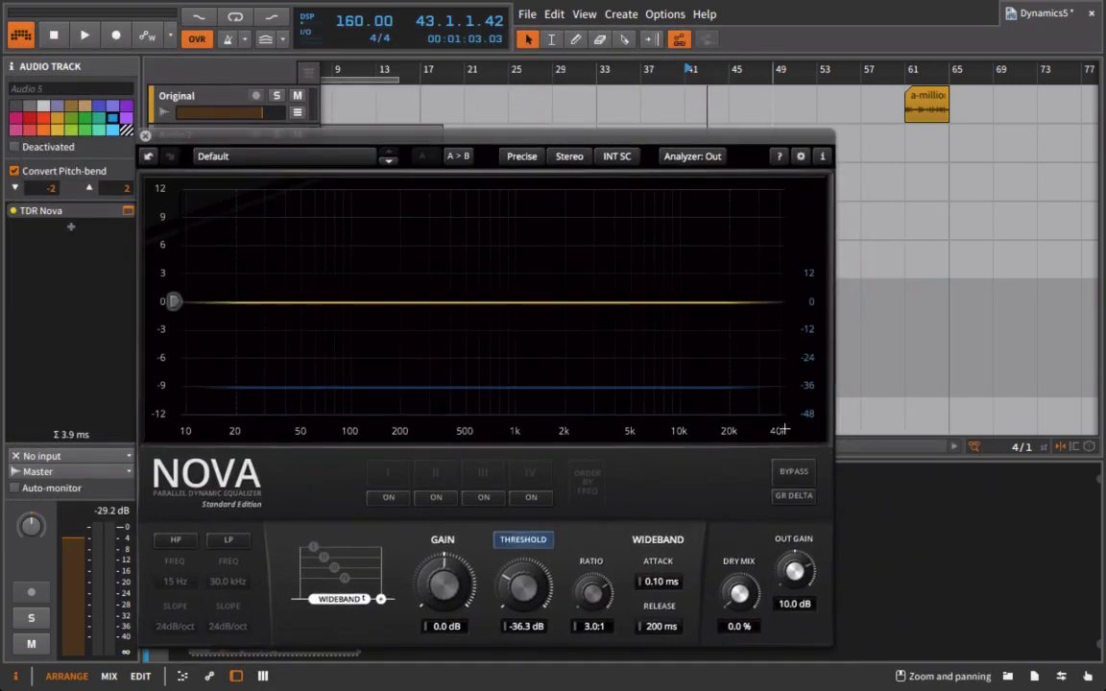
# Compare the Audio 5 clip with TDR Nova bypassed and active from bar 41, and close the plugin window
pyautogui.click(789, 474)
pyautogui.press('space')
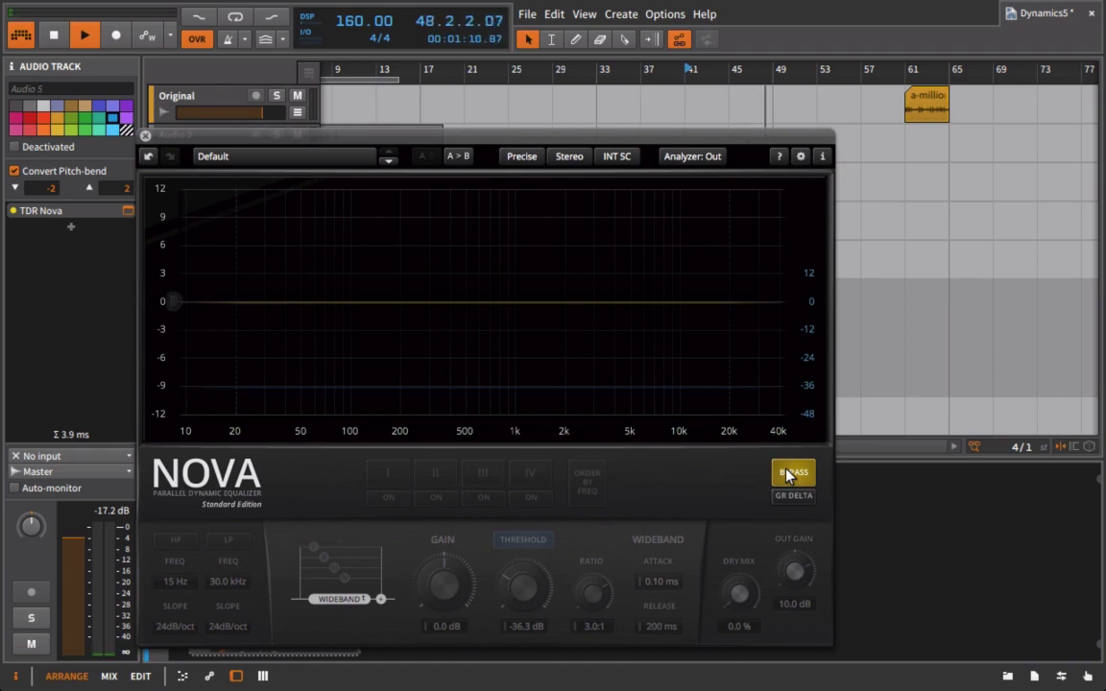
pyautogui.press('space')
pyautogui.click(787, 472)
pyautogui.press('space')
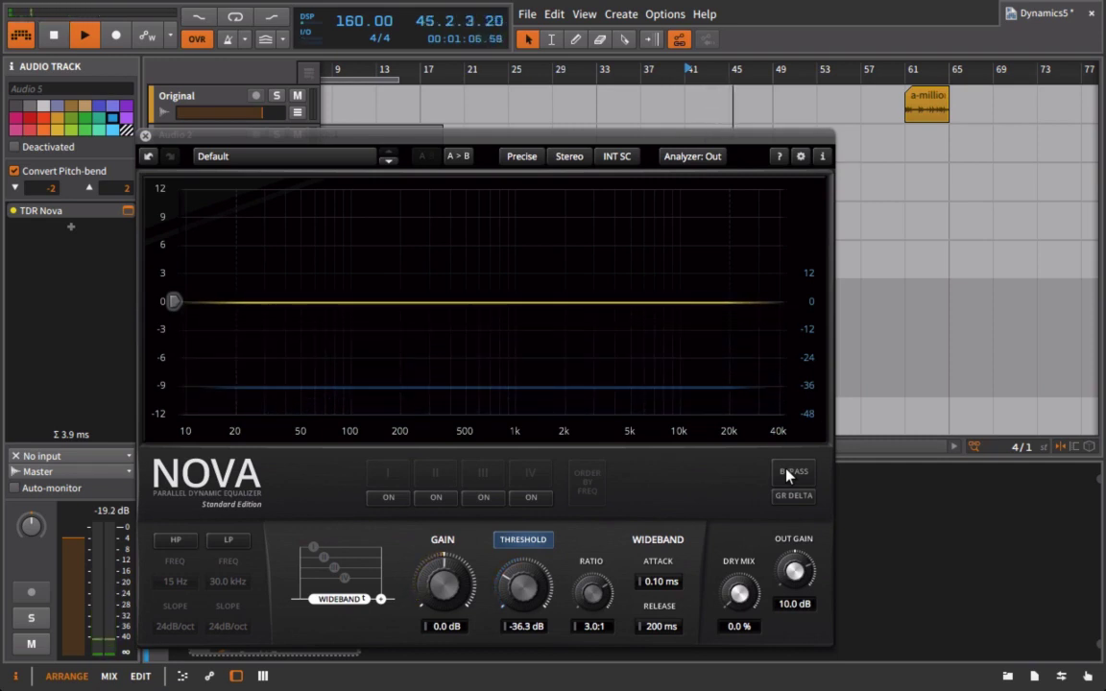
pyautogui.click(146, 136)
pyautogui.press('space')
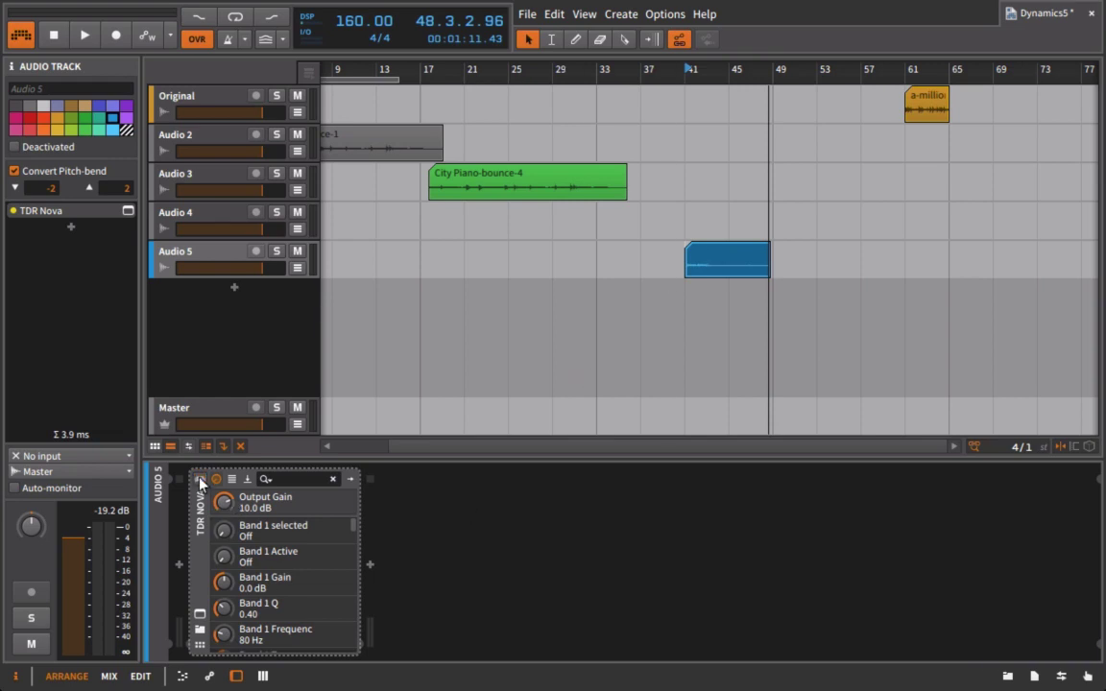
# Delete the TDR Nova device from the Audio 5 track
pyautogui.click(725, 266)
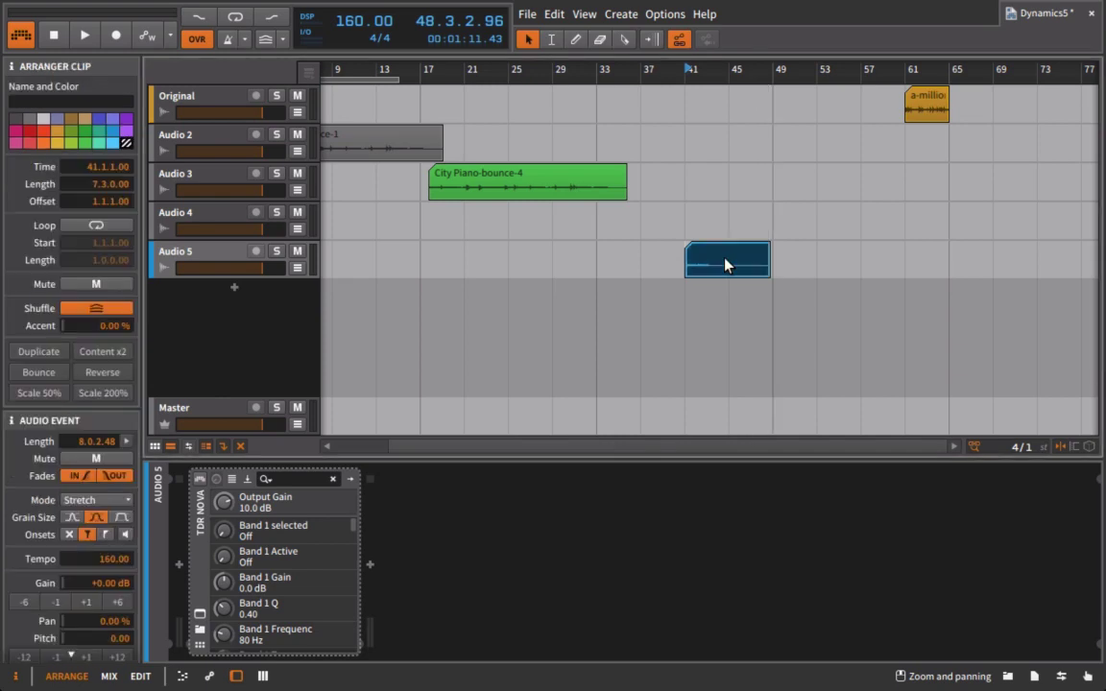
pyautogui.click(192, 521)
pyautogui.press('Delete')
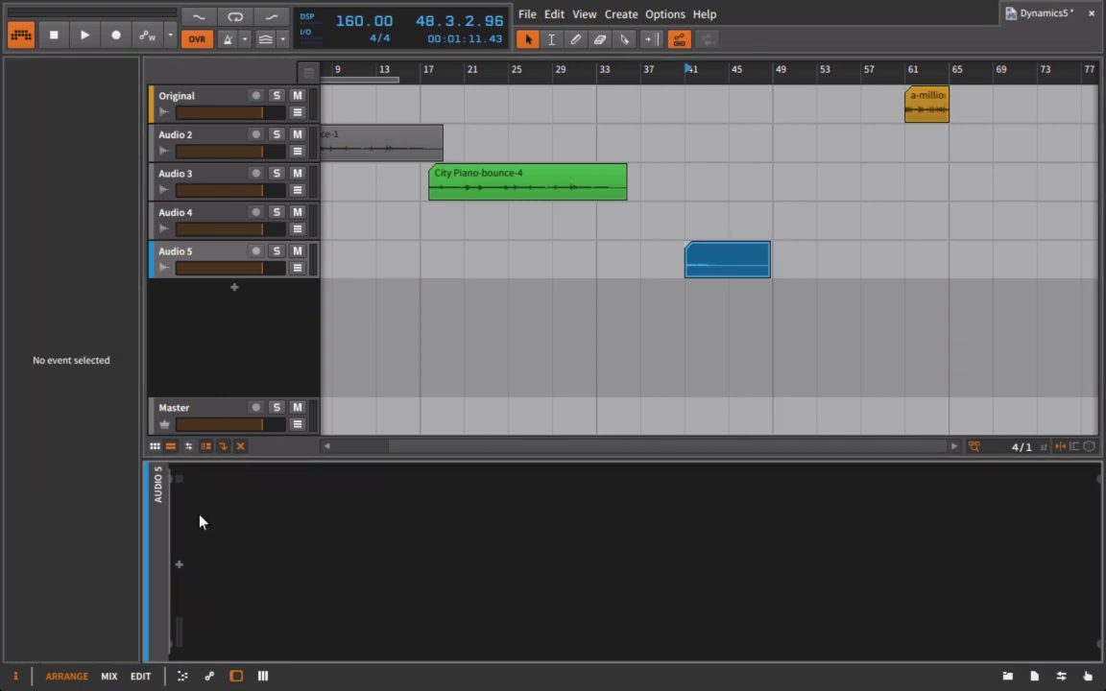
# Open the Audio 5 clip's gain envelope in the detail editor and draw a gain rise between bars 43 and 45
pyautogui.click(739, 275)
pyautogui.doubleClick(740, 276)
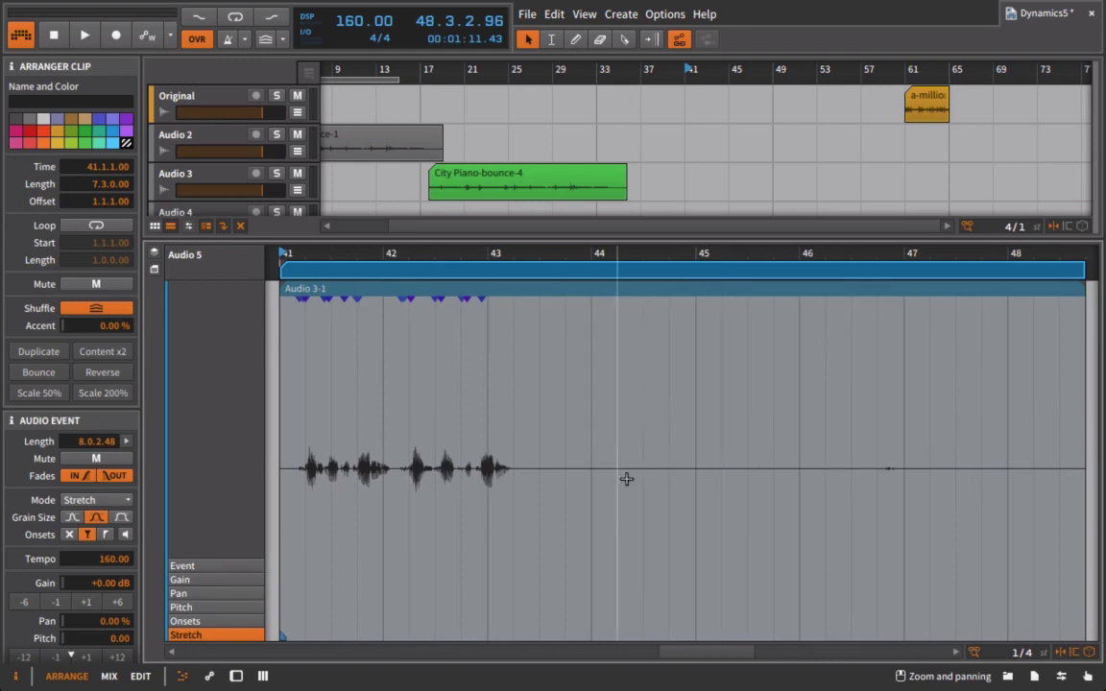
pyautogui.click(202, 584)
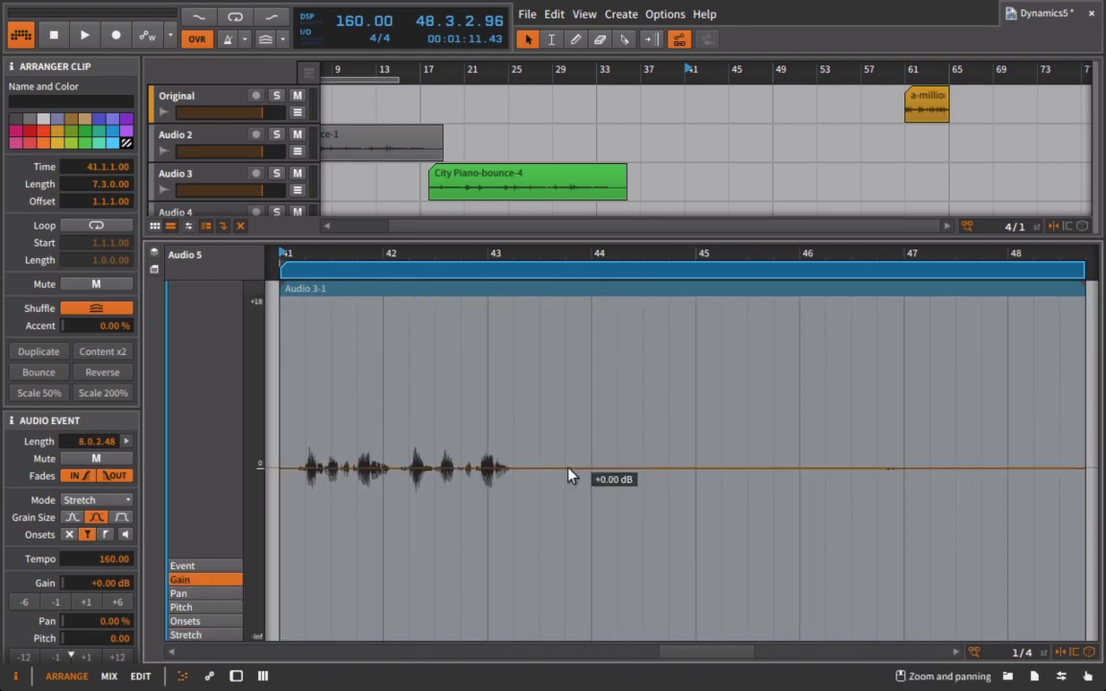
pyautogui.moveTo(629, 474); pyautogui.dragTo(630, 385)
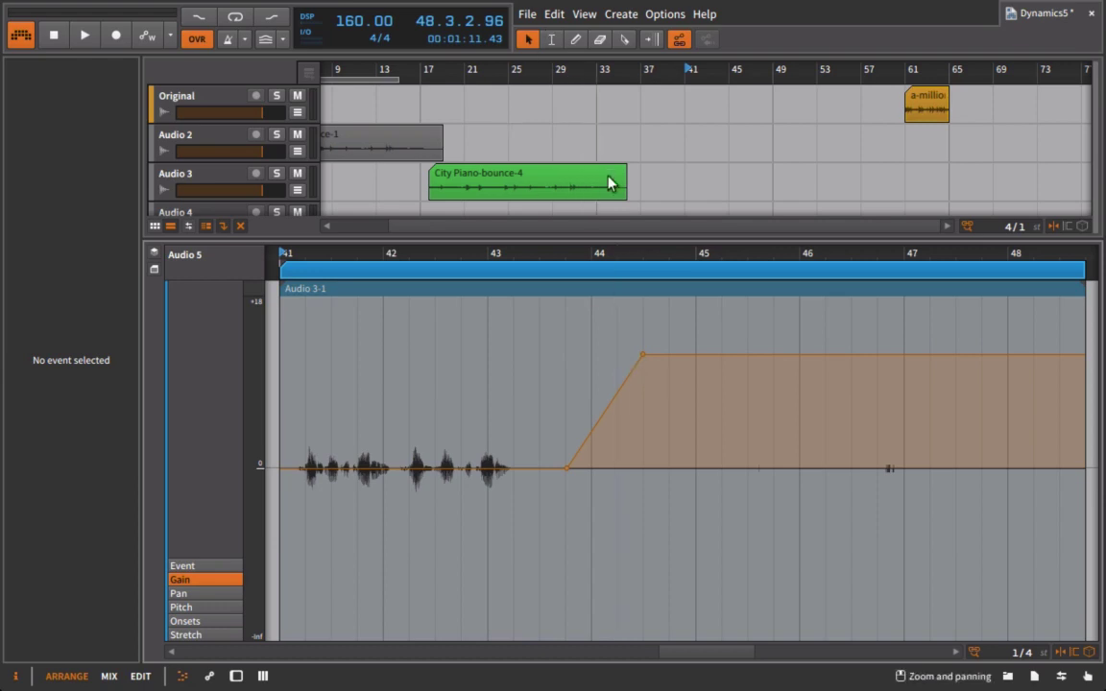
# While playing from bar 41, shift both gain ramp points into the second half of bar 43 and raise the upper point
pyautogui.scroll(-3, 615, 168)
pyautogui.click(688, 68)
pyautogui.press('space')
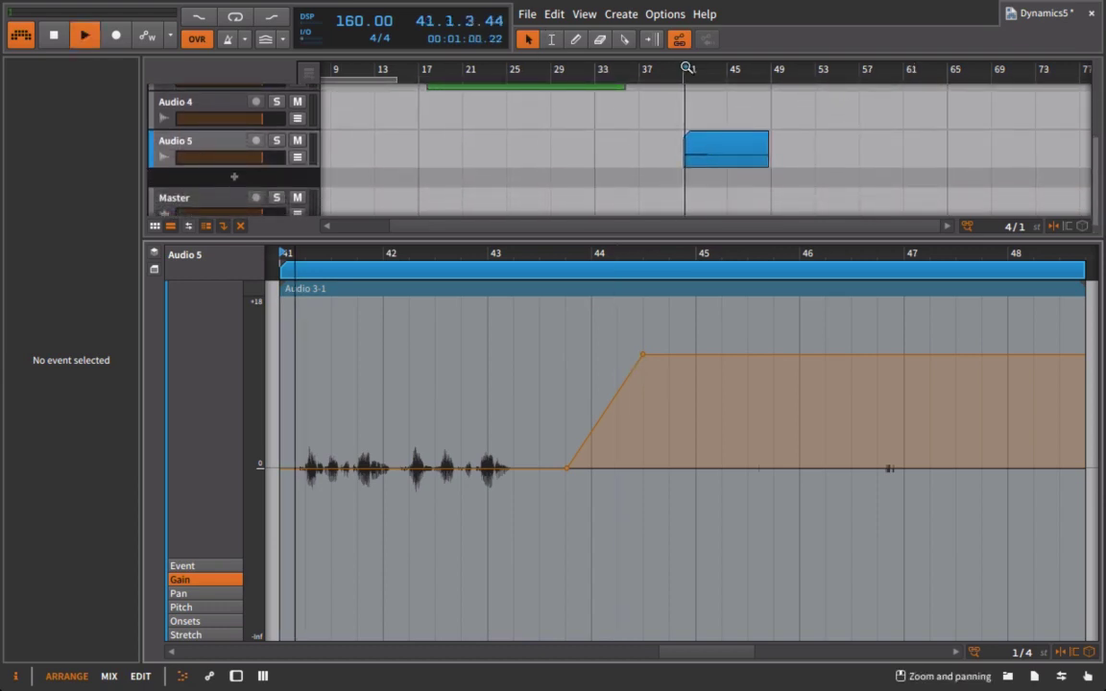
pyautogui.moveTo(565, 474); pyautogui.dragTo(540, 473)
pyautogui.moveTo(638, 357); pyautogui.dragTo(566, 357)
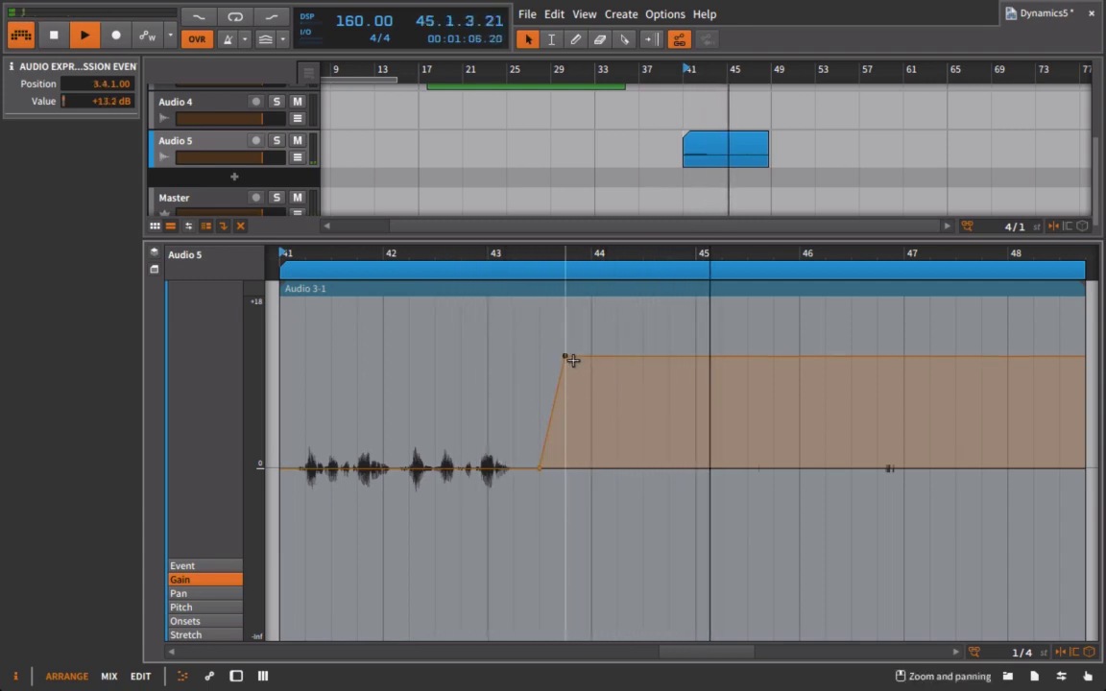
pyautogui.click(566, 324)
pyautogui.moveTo(565, 363); pyautogui.dragTo(565, 334)
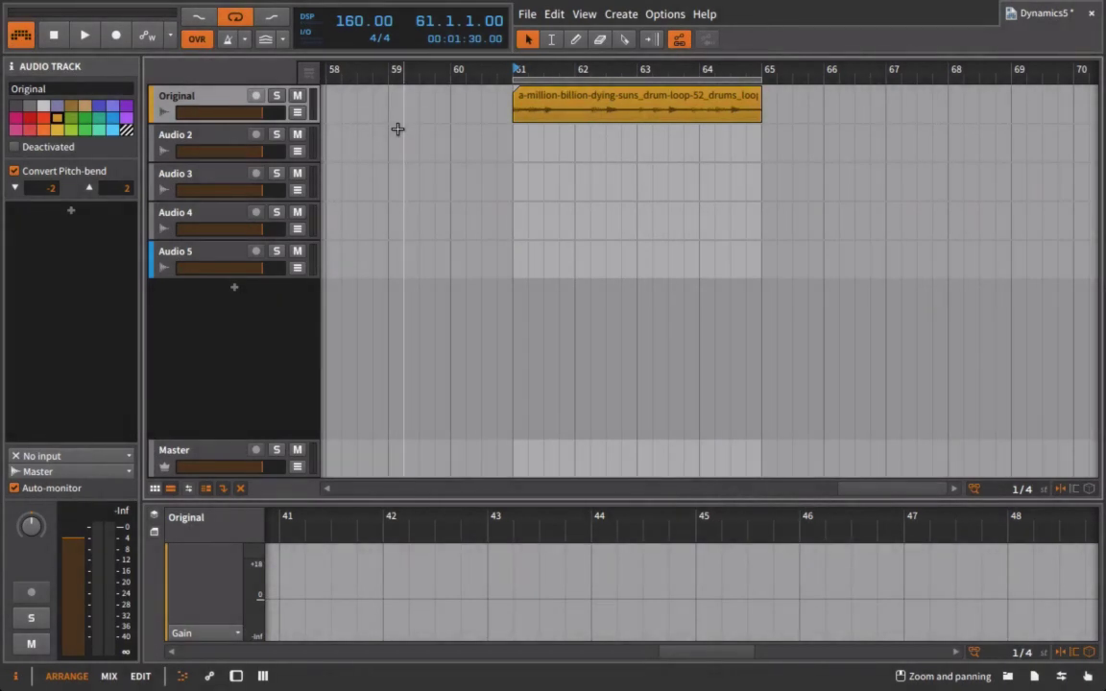
# Examine the drum loop clip on the Original track in an enlarged detail editor and bring up the track's device chain
pyautogui.click(548, 113)
pyautogui.hscroll(2, 549, 113)
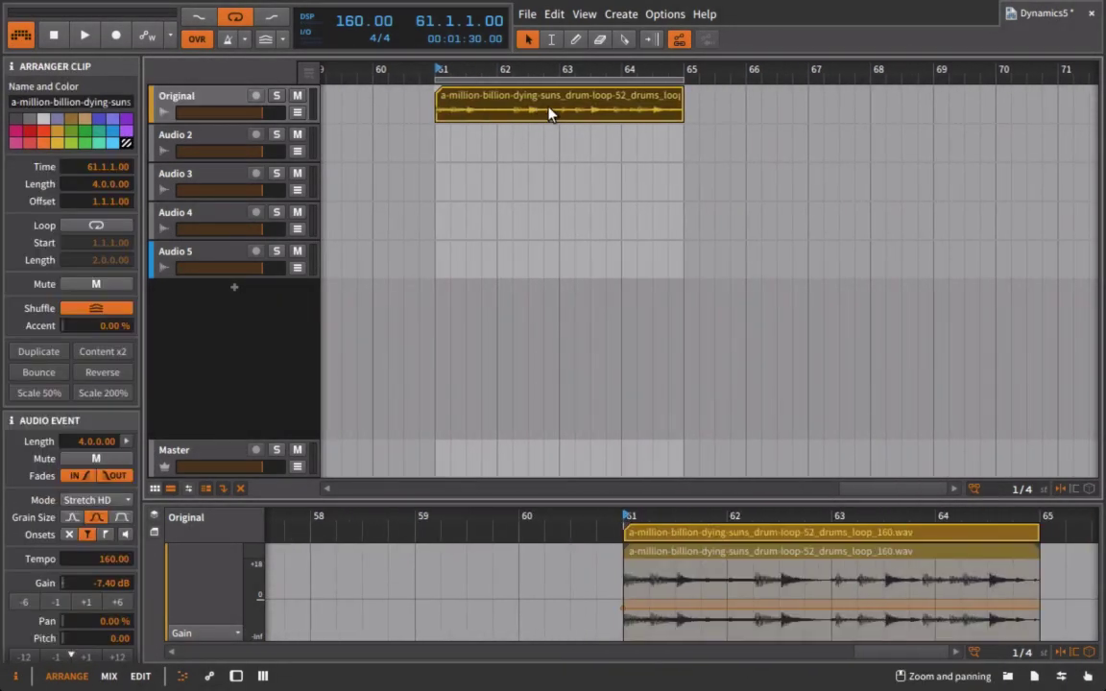
pyautogui.moveTo(678, 507); pyautogui.dragTo(586, 326)
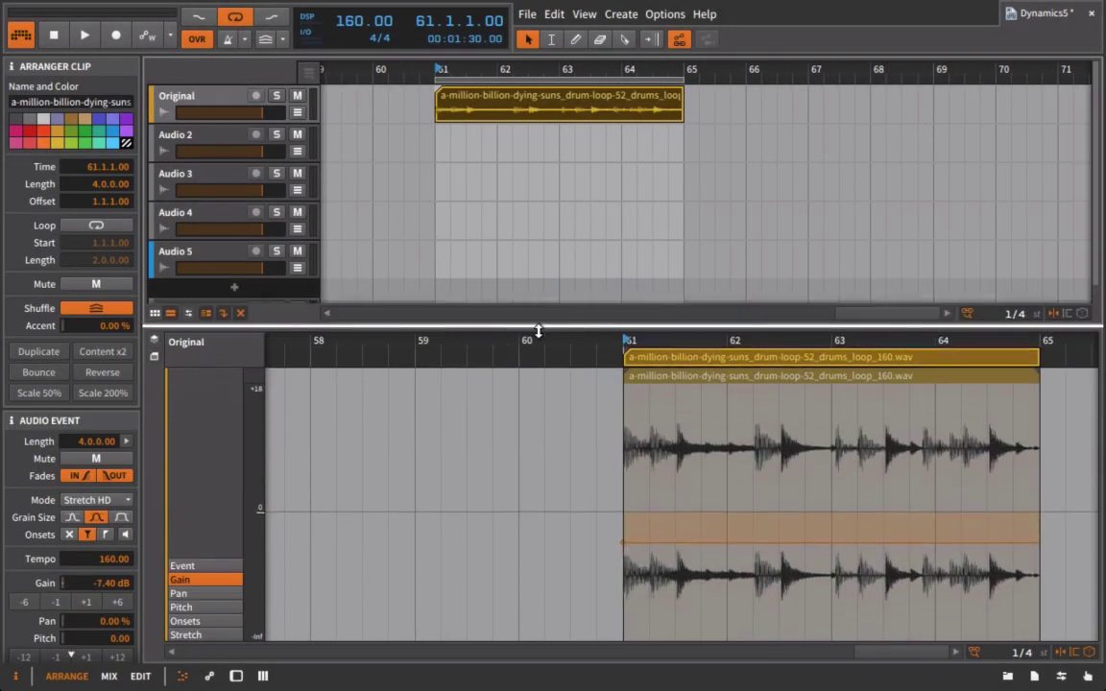
pyautogui.scroll(4, 585, 339)
pyautogui.scroll(-4, 602, 339)
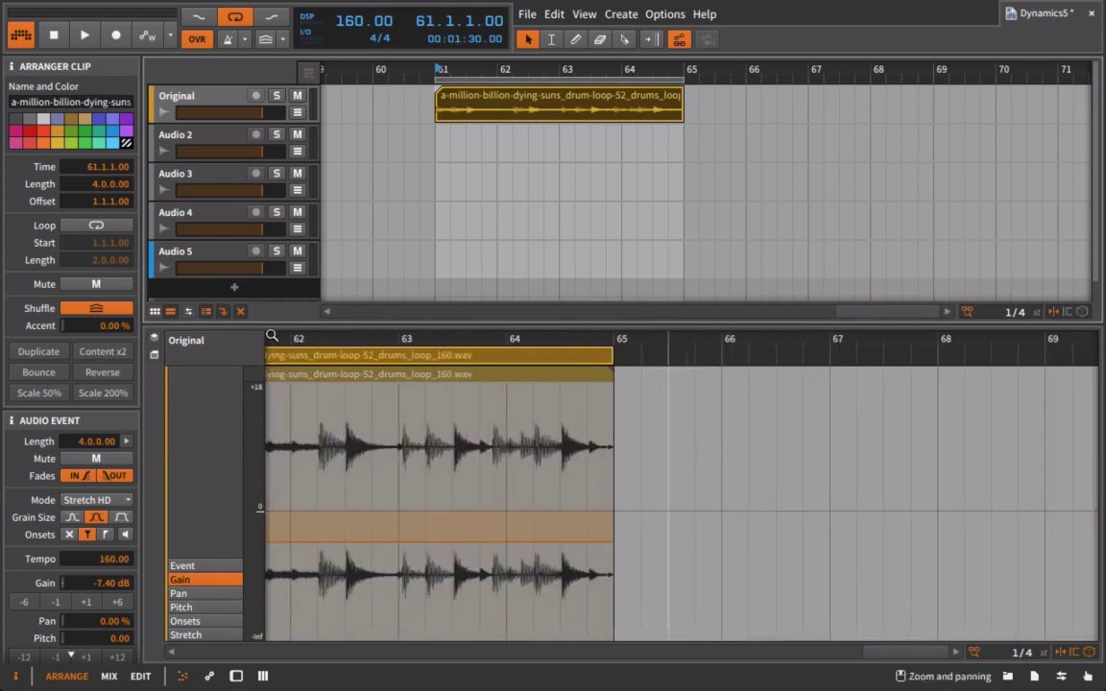
pyautogui.scroll(-2, 384, 338)
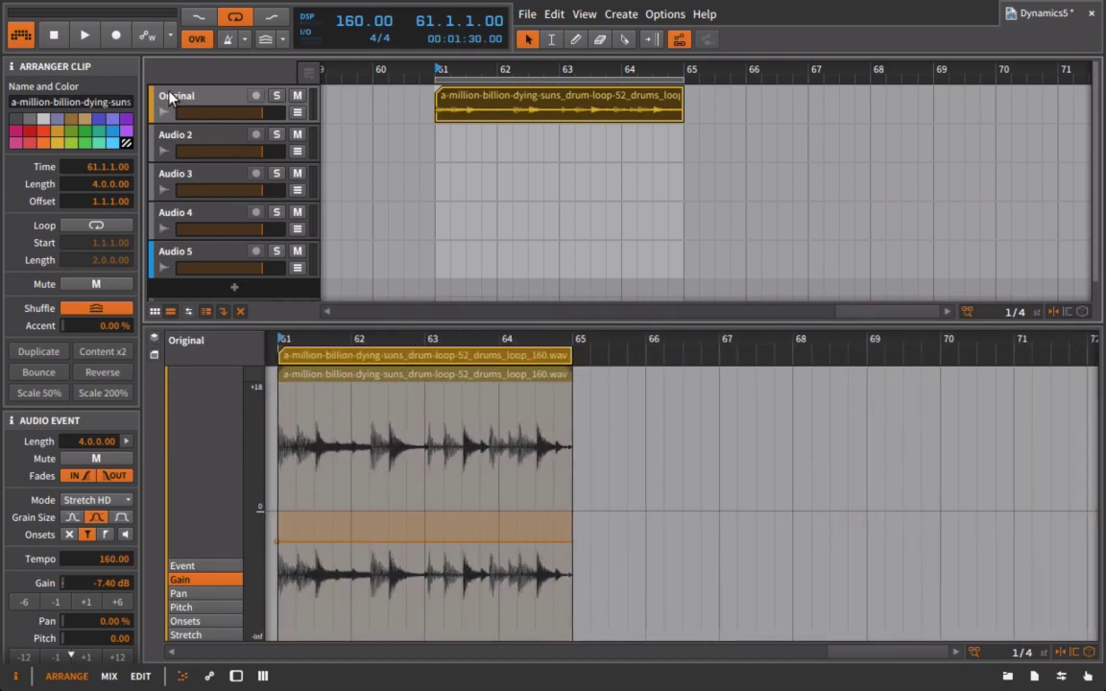
pyautogui.click(442, 221)
pyautogui.click(455, 99)
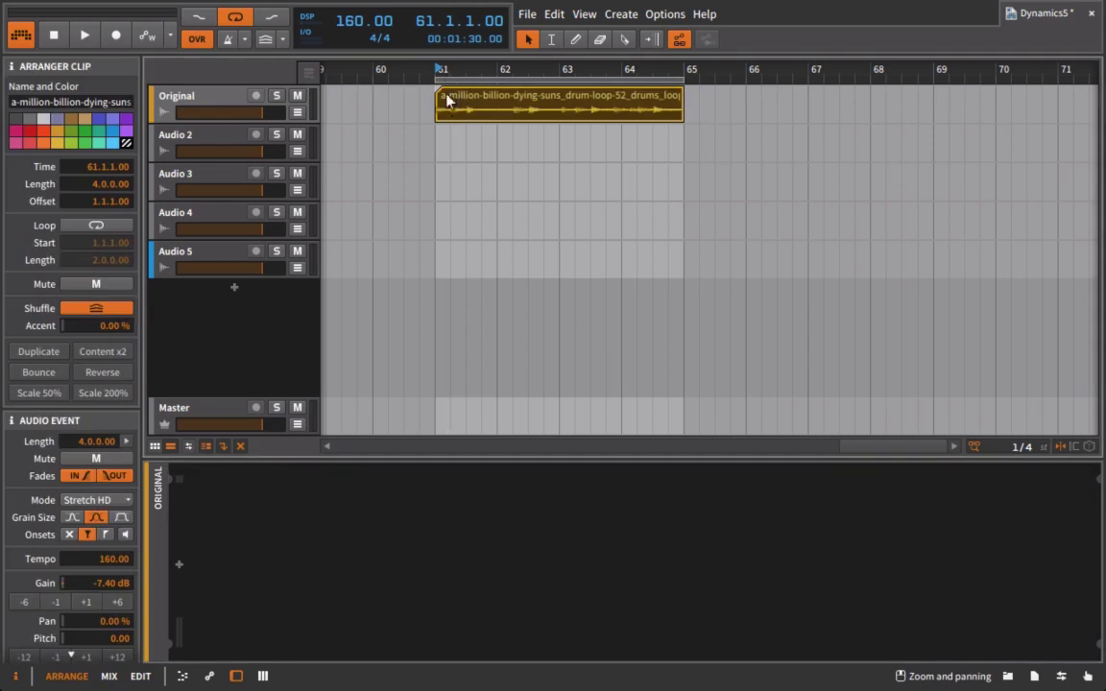
# Listen to the drum loop on the Original track from bar 61 and from the second half of bar 61
pyautogui.press('space')
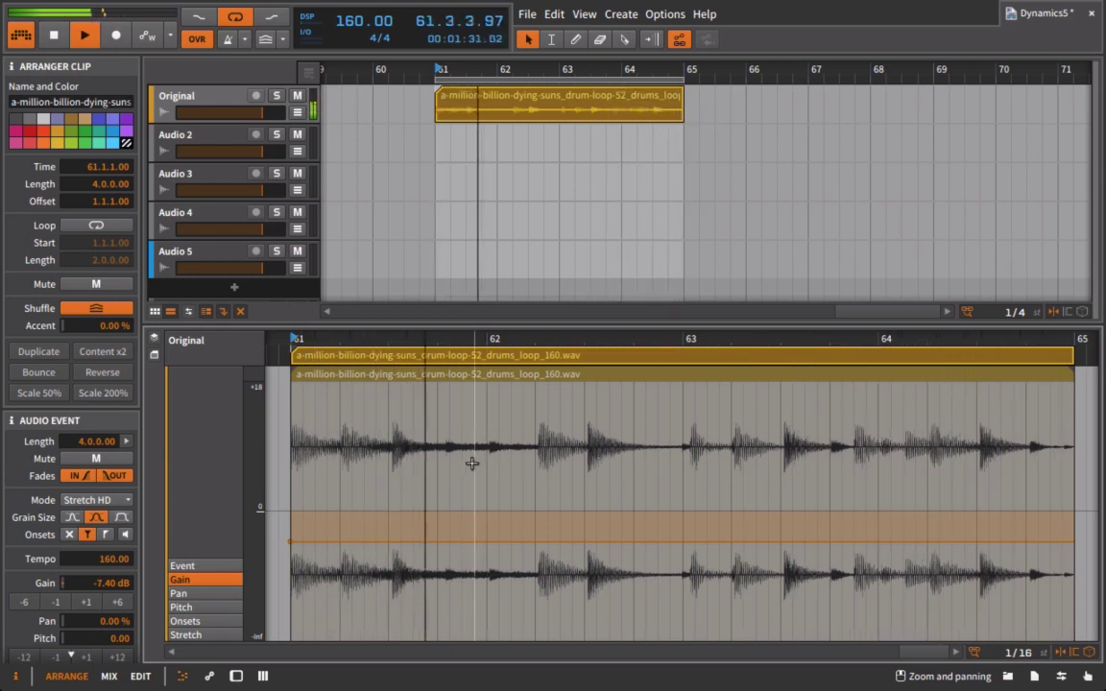
pyautogui.press('space')
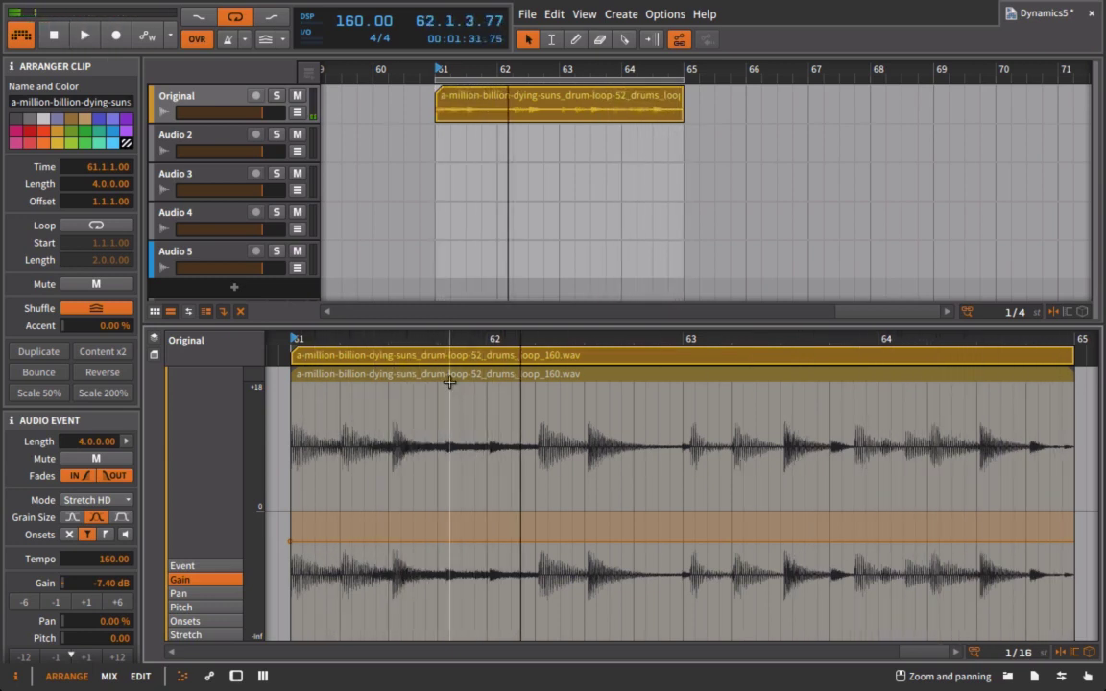
pyautogui.click(419, 339)
pyautogui.press('space')
pyautogui.press('space')
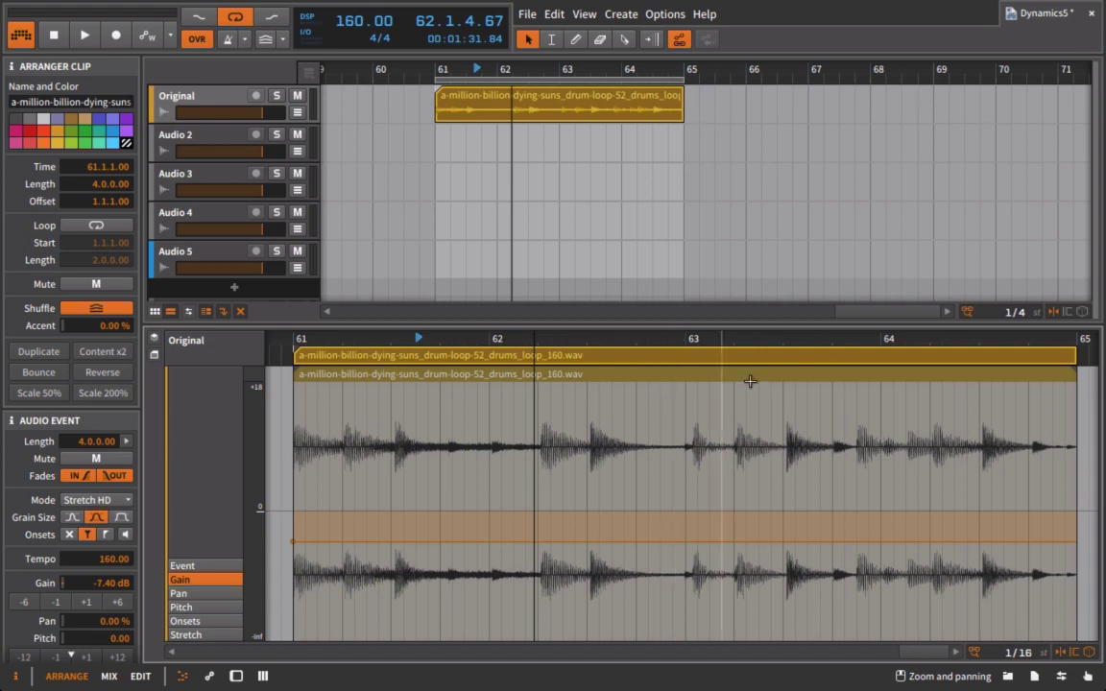
pyautogui.click(294, 338)
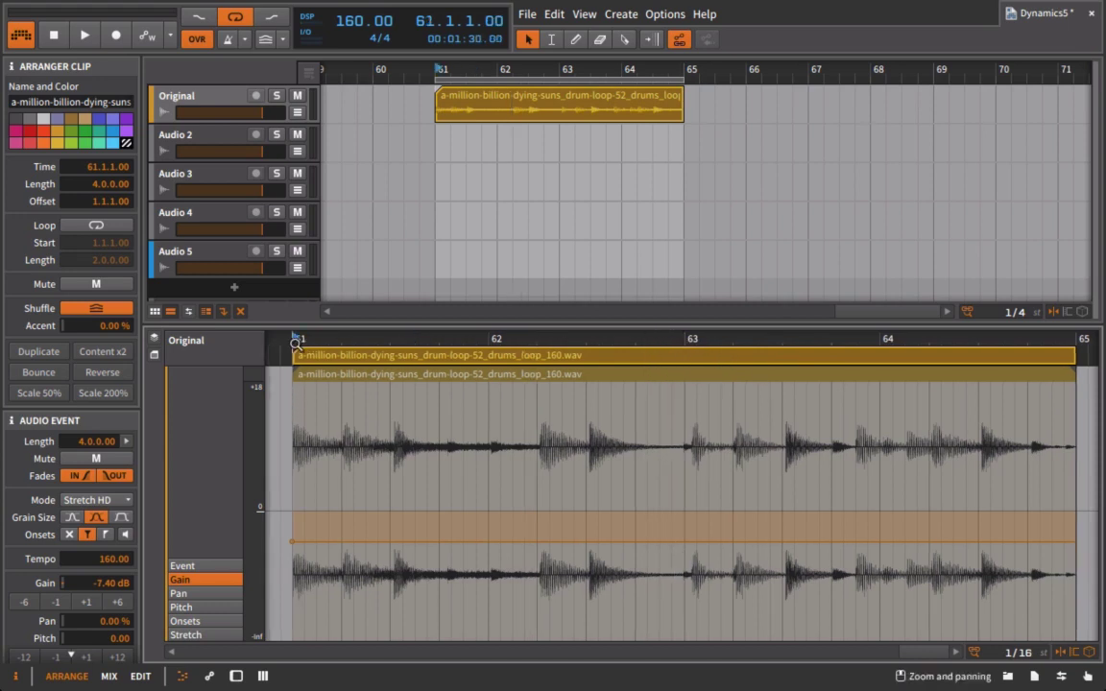
pyautogui.press('space')
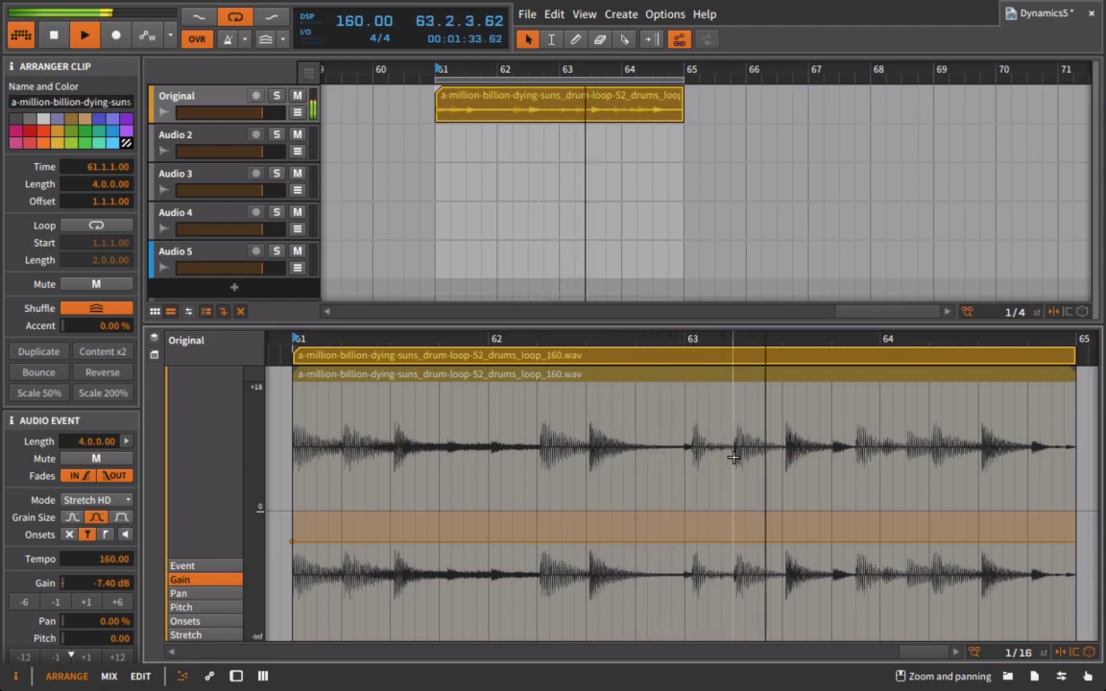
pyautogui.press('space')
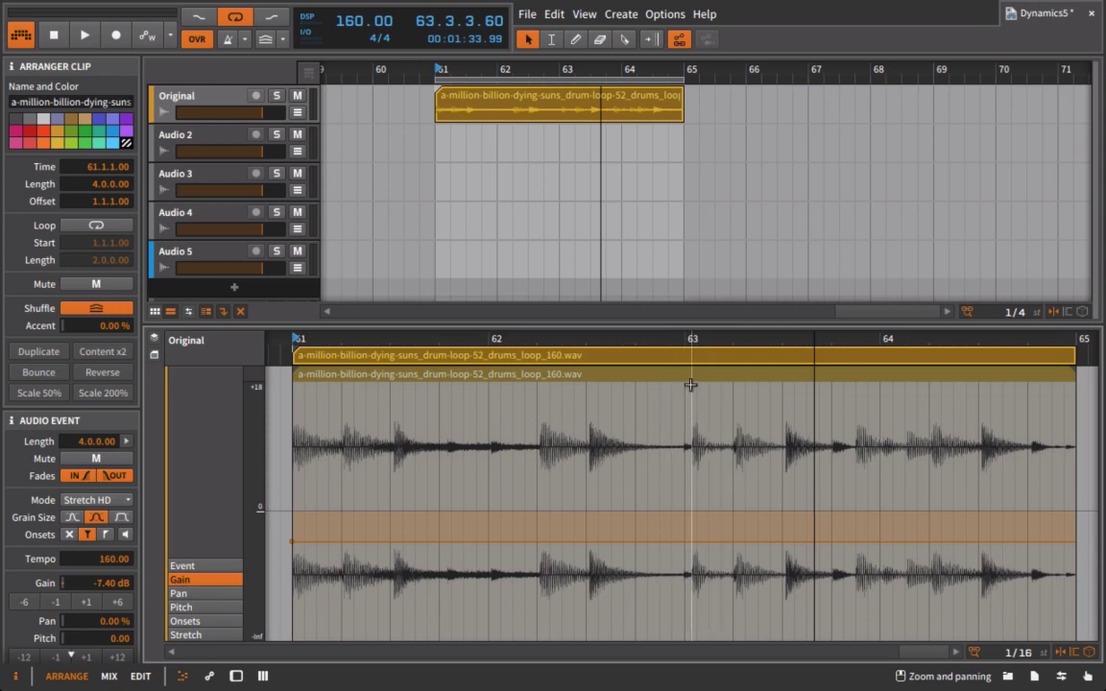
# Add TDR Nova from the Compressor:Limiter plugins to the Original track's device chain and hide the browser
pyautogui.click(1007, 676)
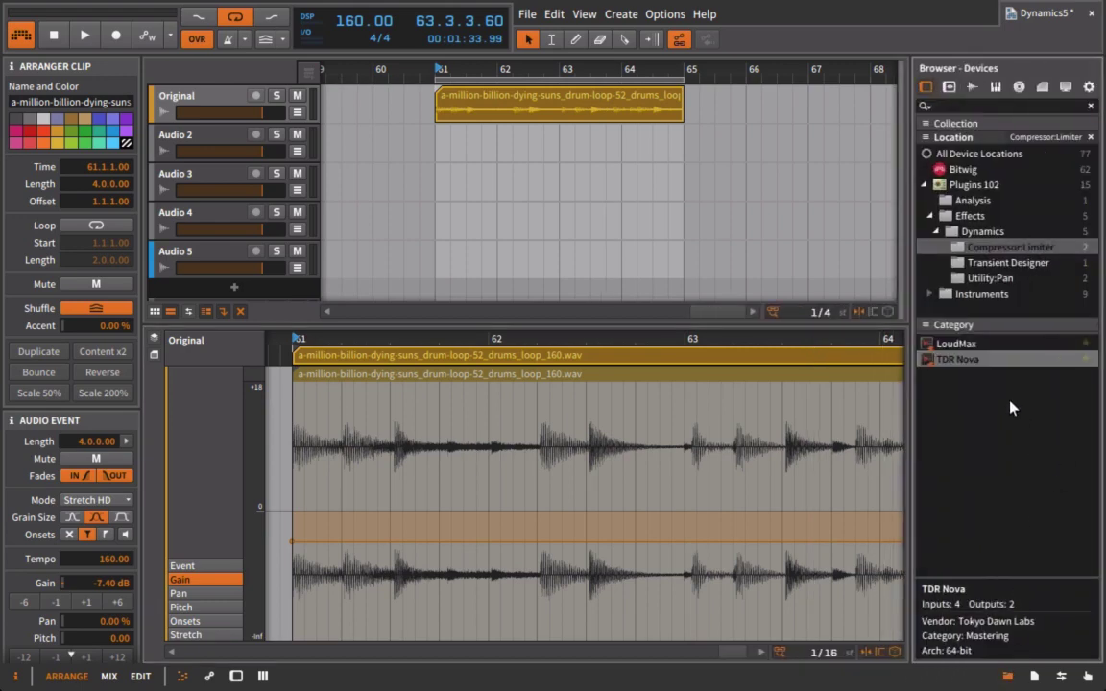
pyautogui.click(205, 119)
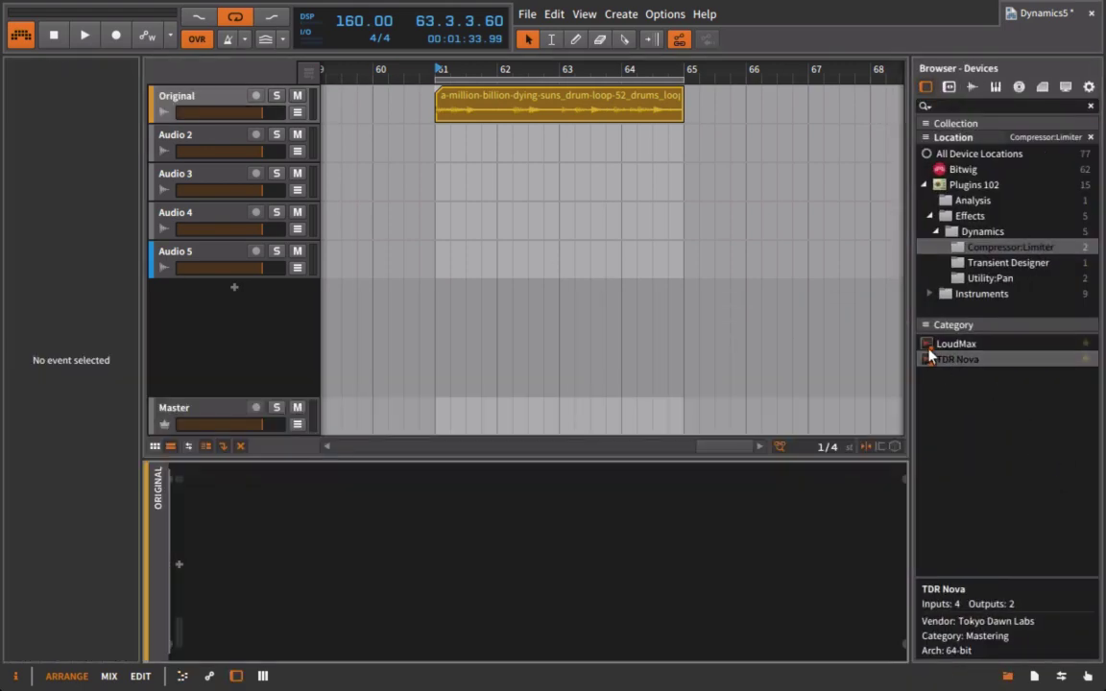
pyautogui.moveTo(931, 357); pyautogui.dragTo(753, 558)
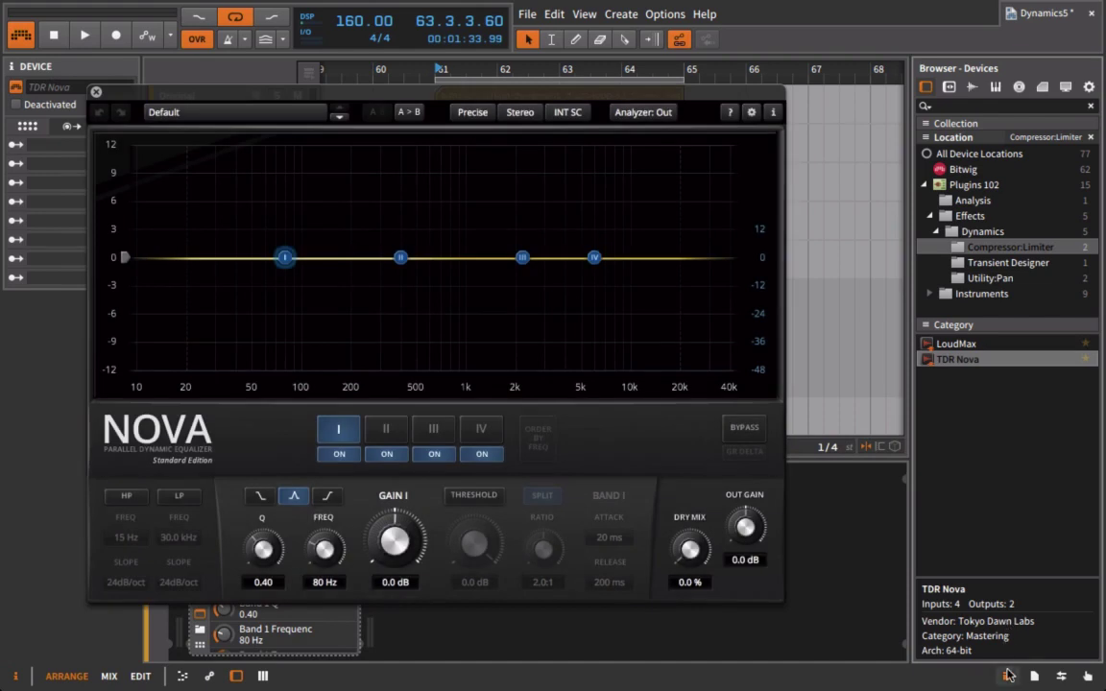
pyautogui.click(1007, 676)
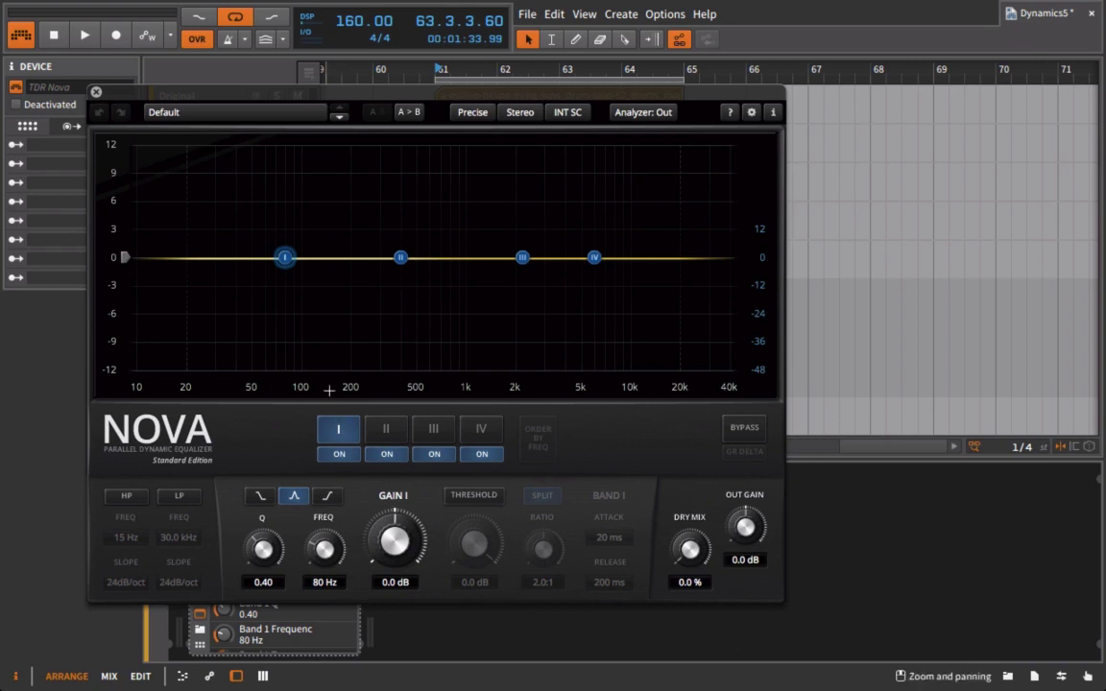
# During playback, switch off TDR Nova's bands I, II and III and select band IV, keeping the arranger clip uncovered
pyautogui.click(332, 428)
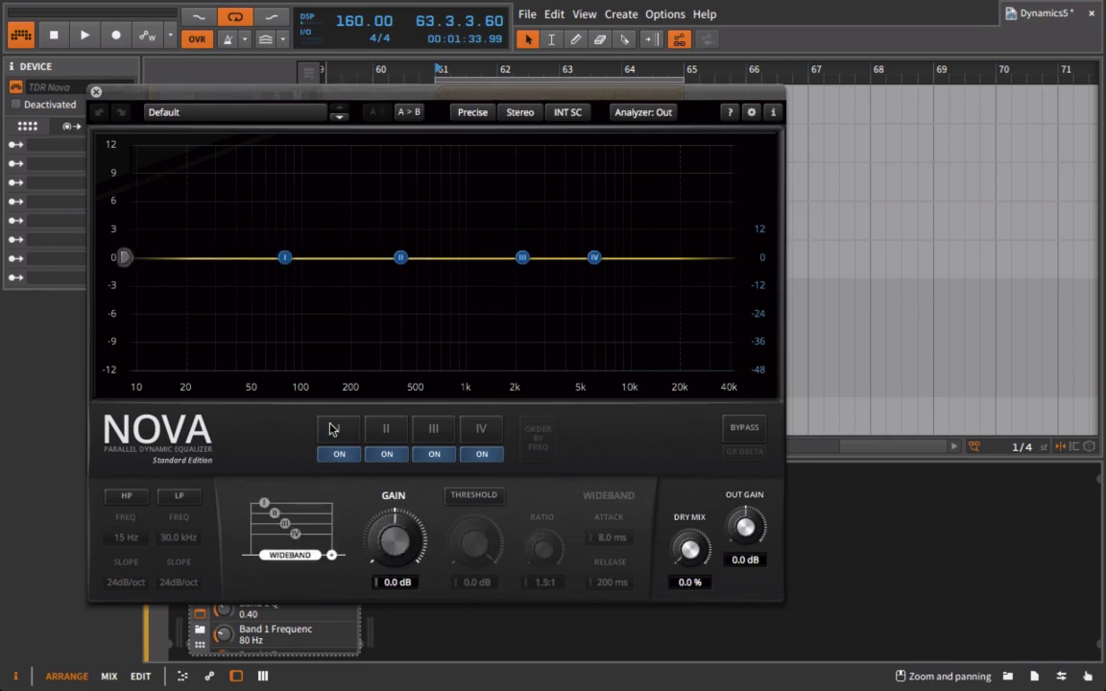
pyautogui.moveTo(514, 88); pyautogui.dragTo(499, 178)
pyautogui.press('space')
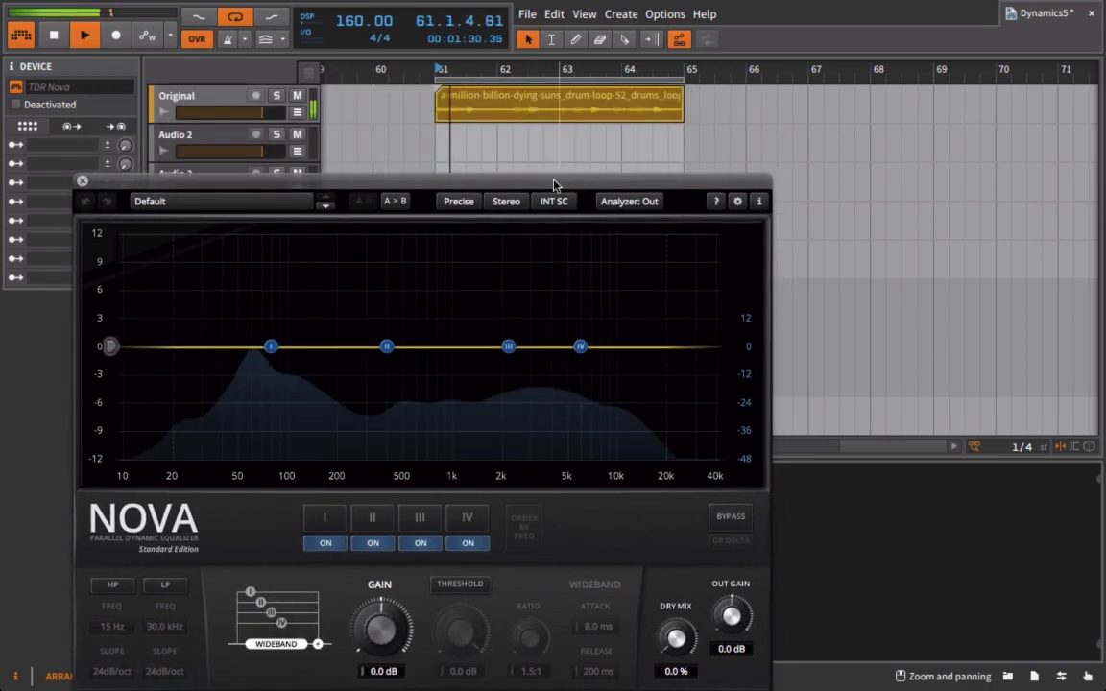
pyautogui.click(580, 347)
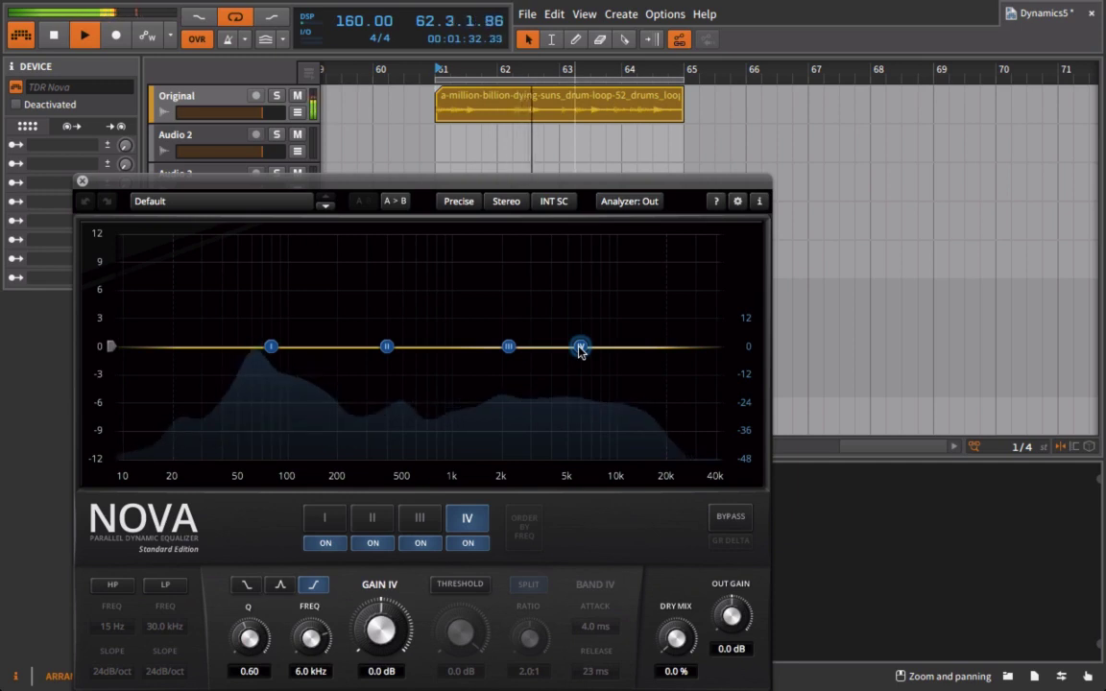
pyautogui.click(324, 543)
pyautogui.click(372, 542)
pyautogui.click(420, 543)
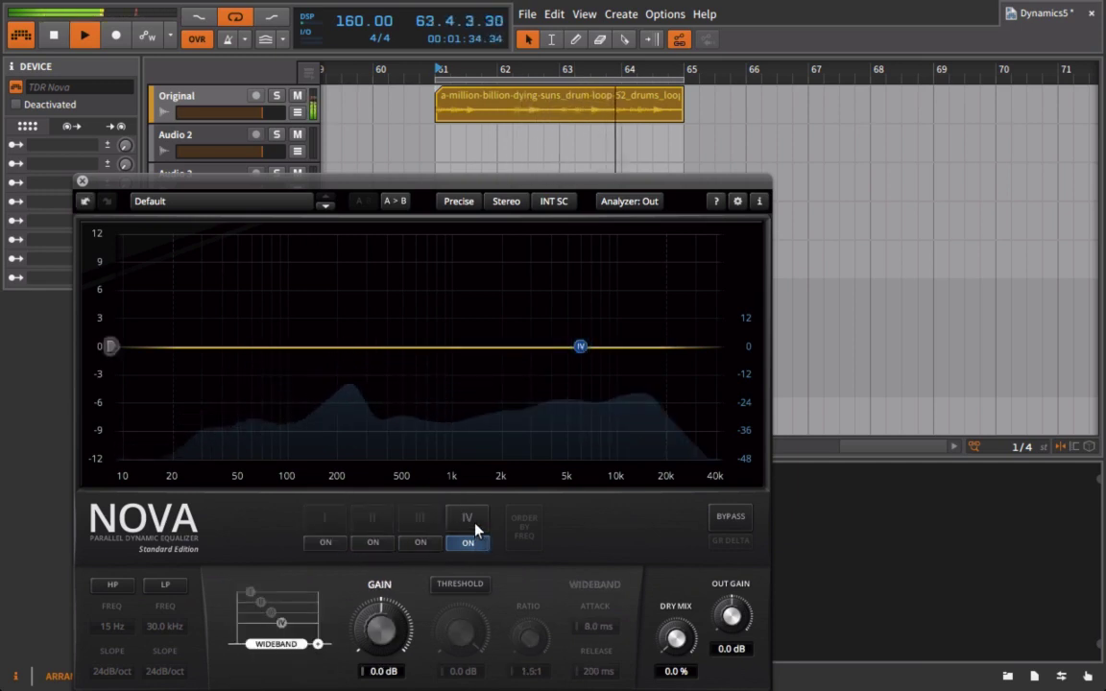
pyautogui.click(475, 526)
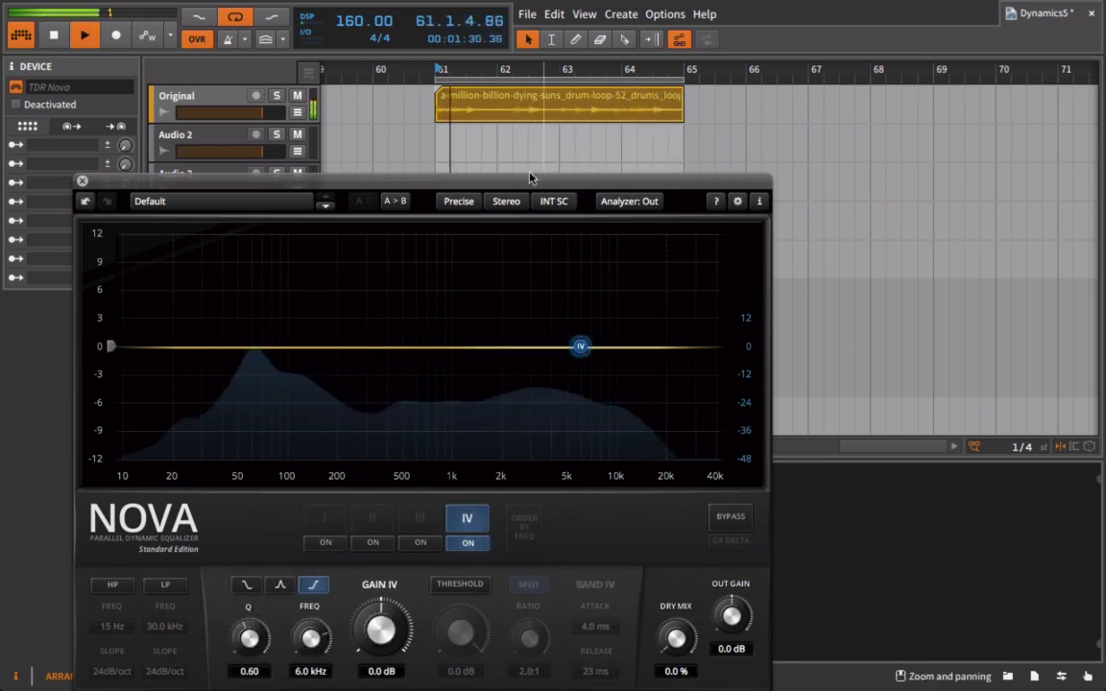
# Listen to short passages of the drum loop starting from the last beats of bars 61 and 62
pyautogui.click(483, 71)
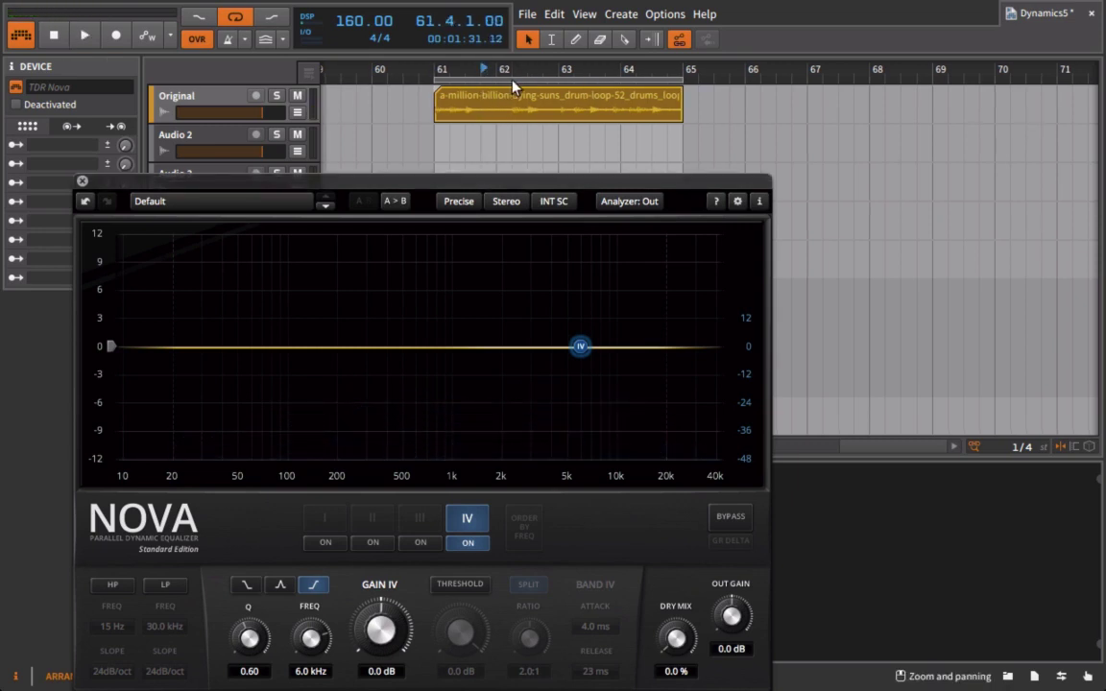
pyautogui.press('space')
pyautogui.press('space')
pyautogui.click(545, 68)
pyautogui.press('space')
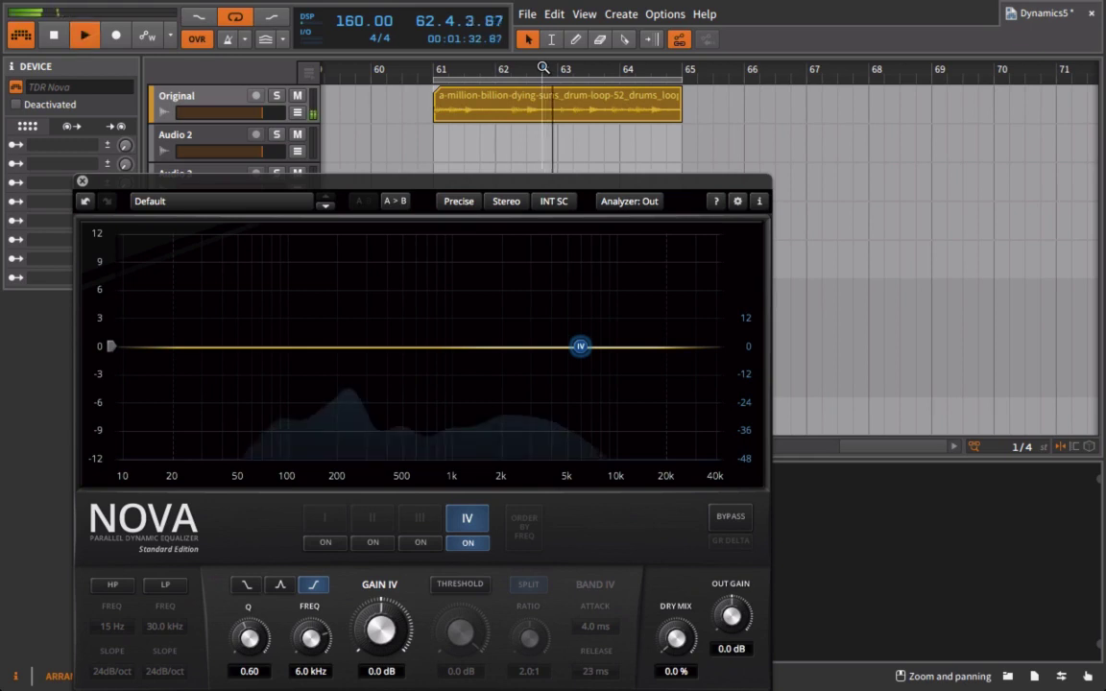
pyautogui.press('space')
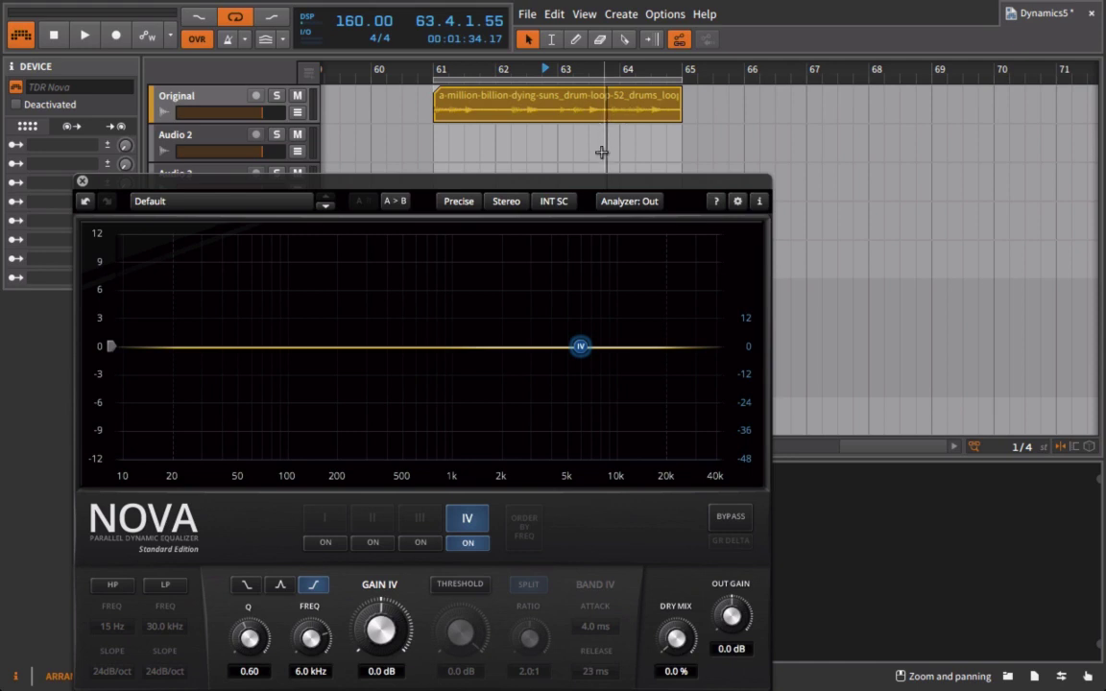
# Enable the threshold for band IV and lower it to -29.1 dB while the loop plays
pyautogui.moveTo(626, 181); pyautogui.dragTo(786, 64)
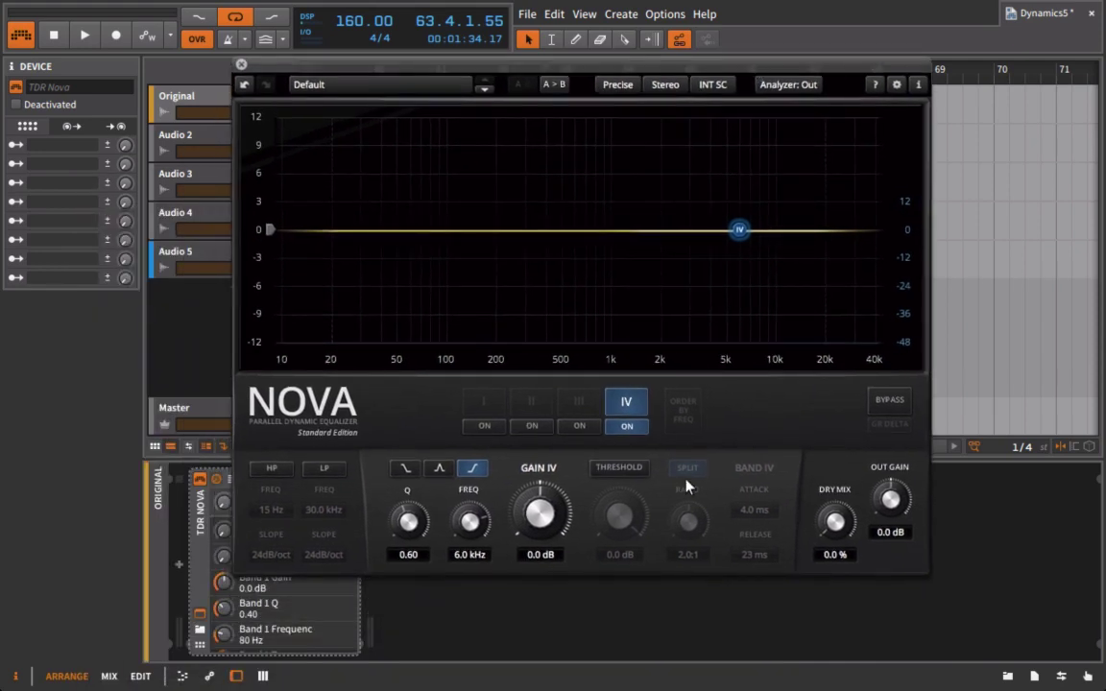
pyautogui.click(618, 468)
pyautogui.press('space')
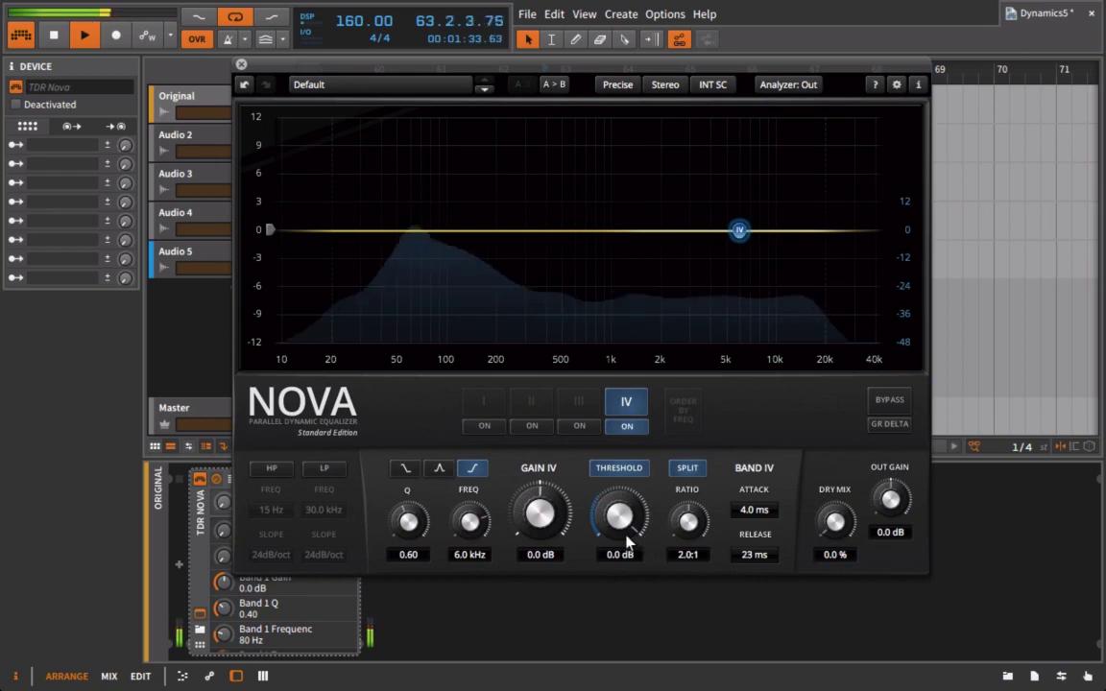
pyautogui.moveTo(620, 513); pyautogui.dragTo(595, 608)
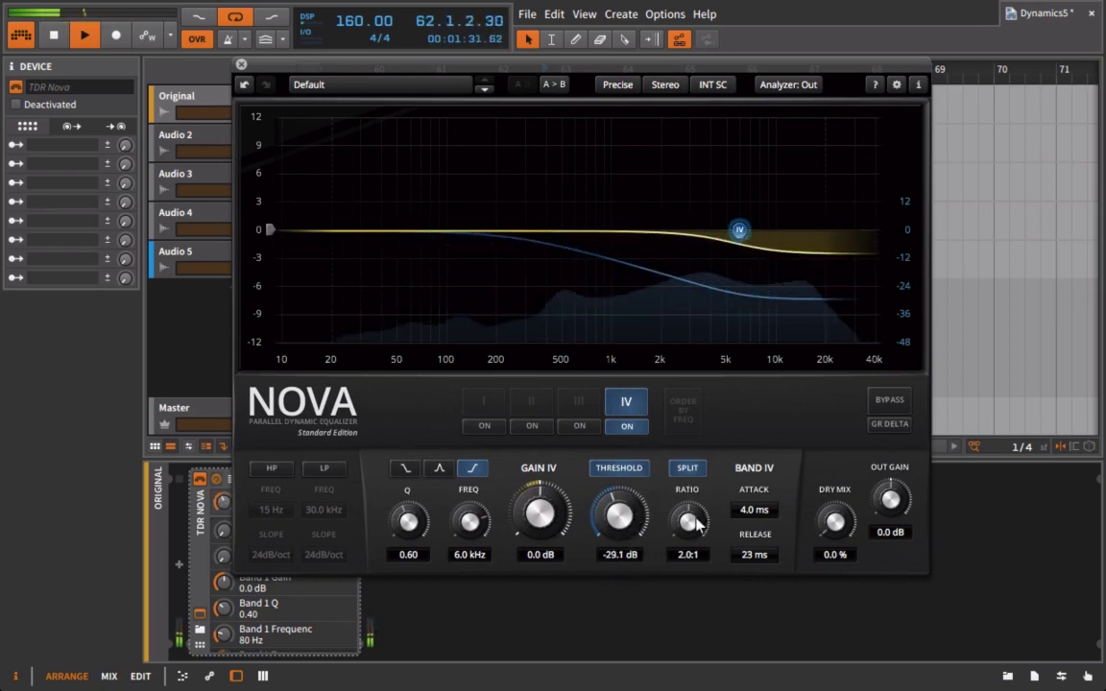
# Set band IV's ratio to 1.6:1, its attack to 0.10 ms and its release to 43 ms
pyautogui.moveTo(687, 520); pyautogui.dragTo(689, 585)
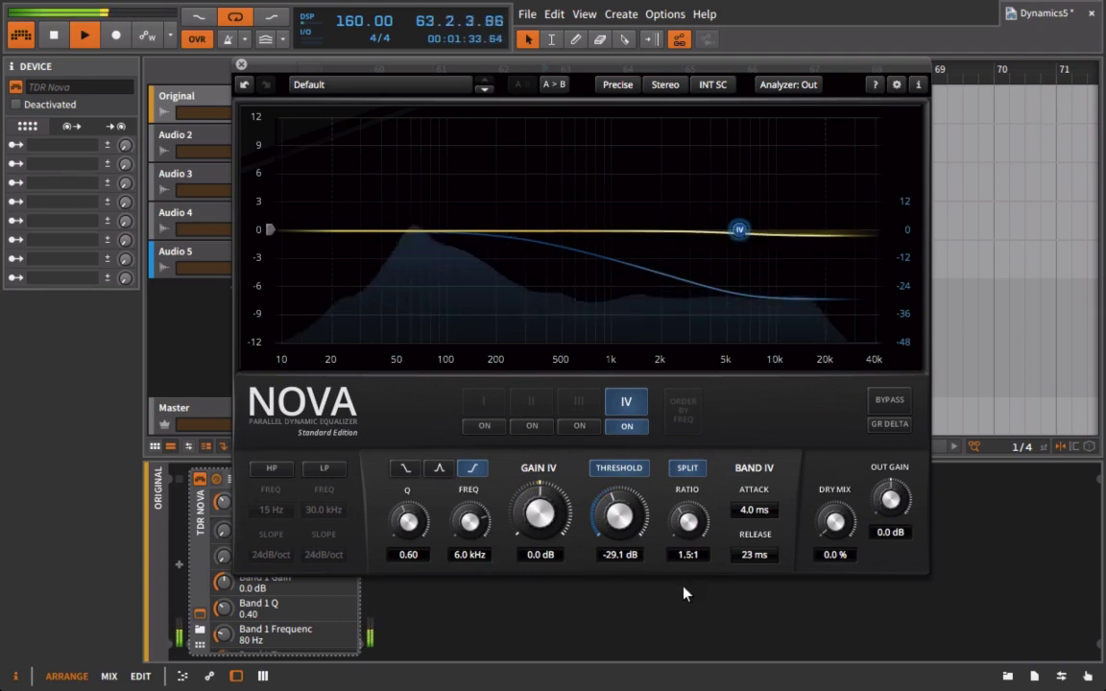
pyautogui.moveTo(754, 510); pyautogui.dragTo(745, 568)
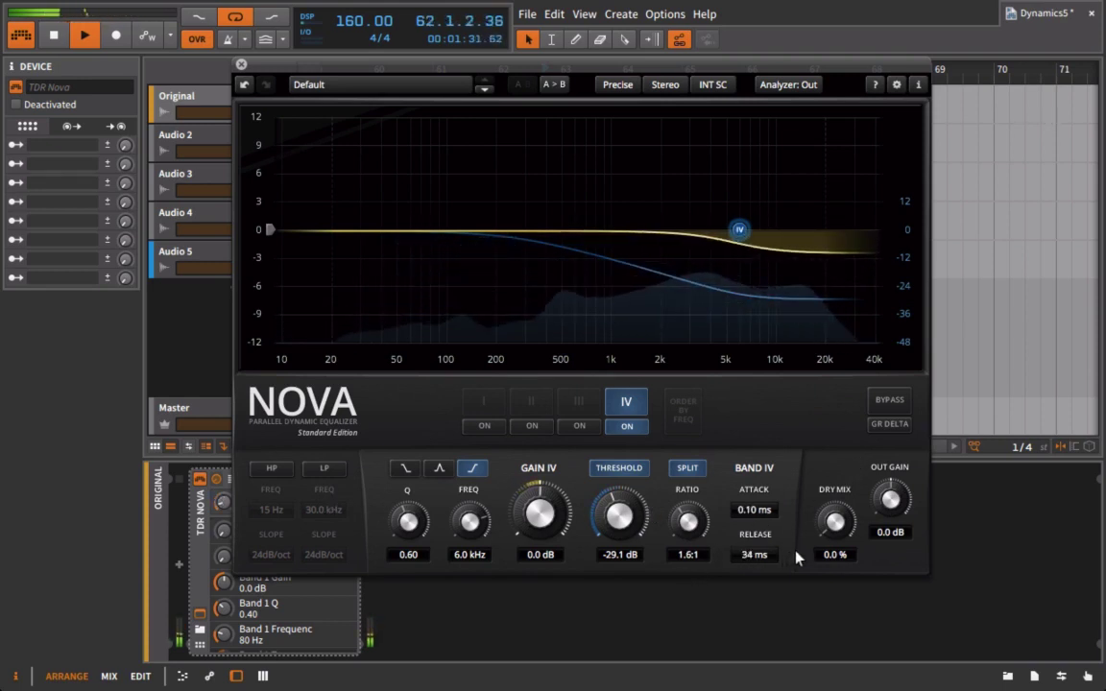
pyautogui.moveTo(831, 558); pyautogui.dragTo(808, 558)
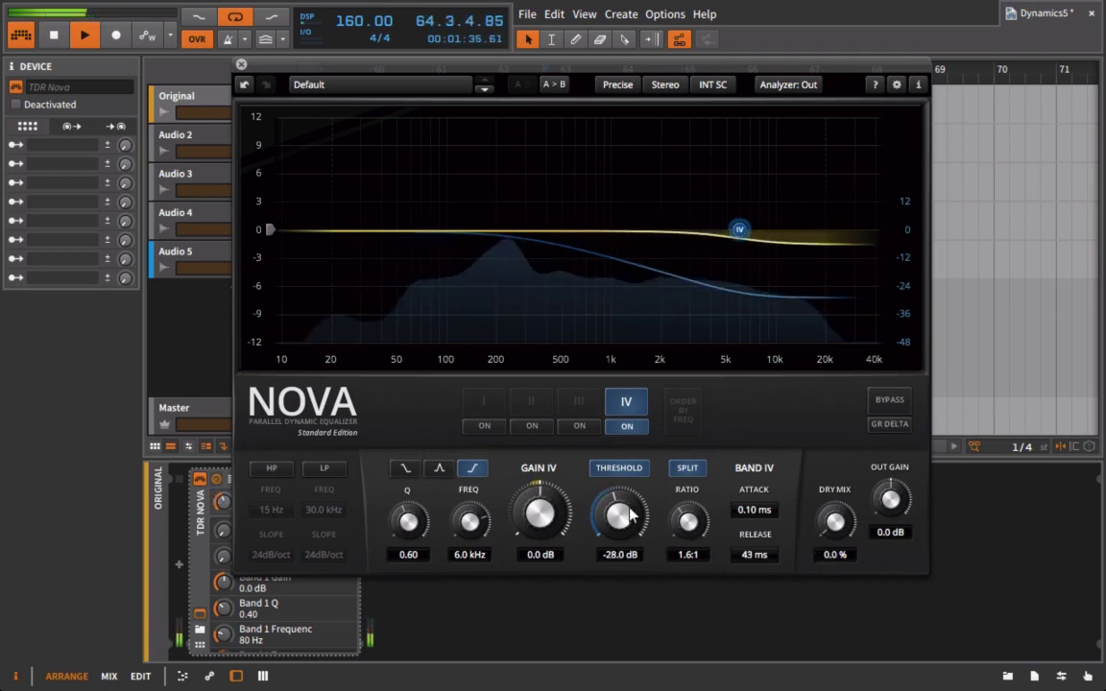
# Raise band IV's ratio to 1.7:1 and its threshold to -25.6 dB, and stop playback
pyautogui.moveTo(689, 517); pyautogui.dragTo(693, 493)
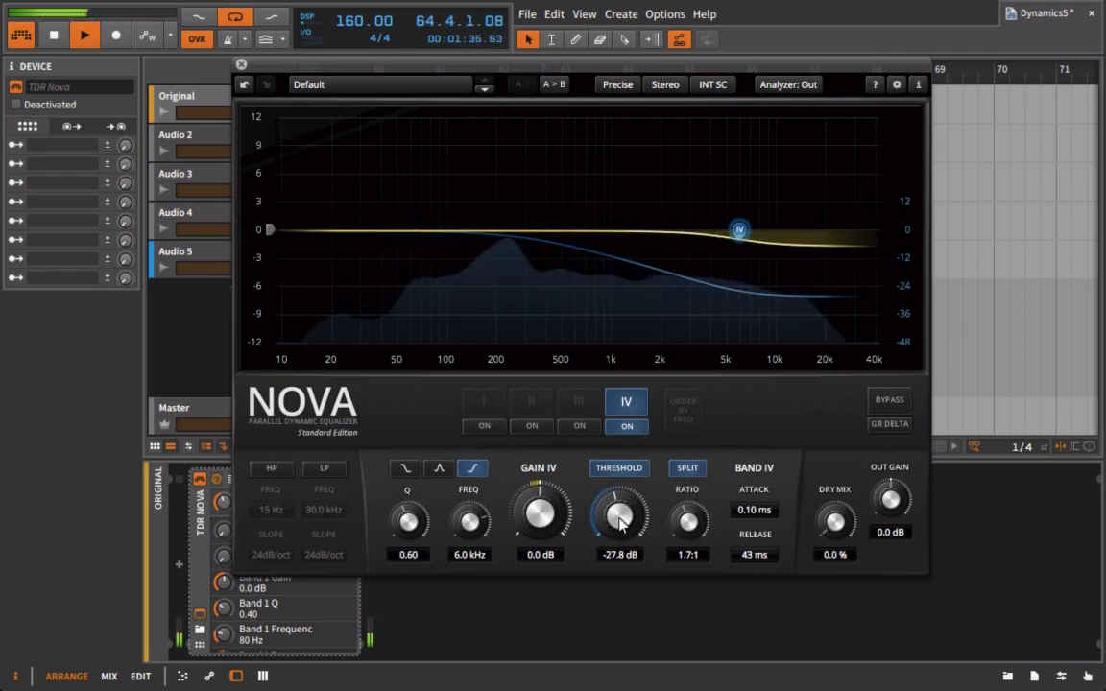
pyautogui.scroll(1, 636, 515)
pyautogui.scroll(2, 636, 516)
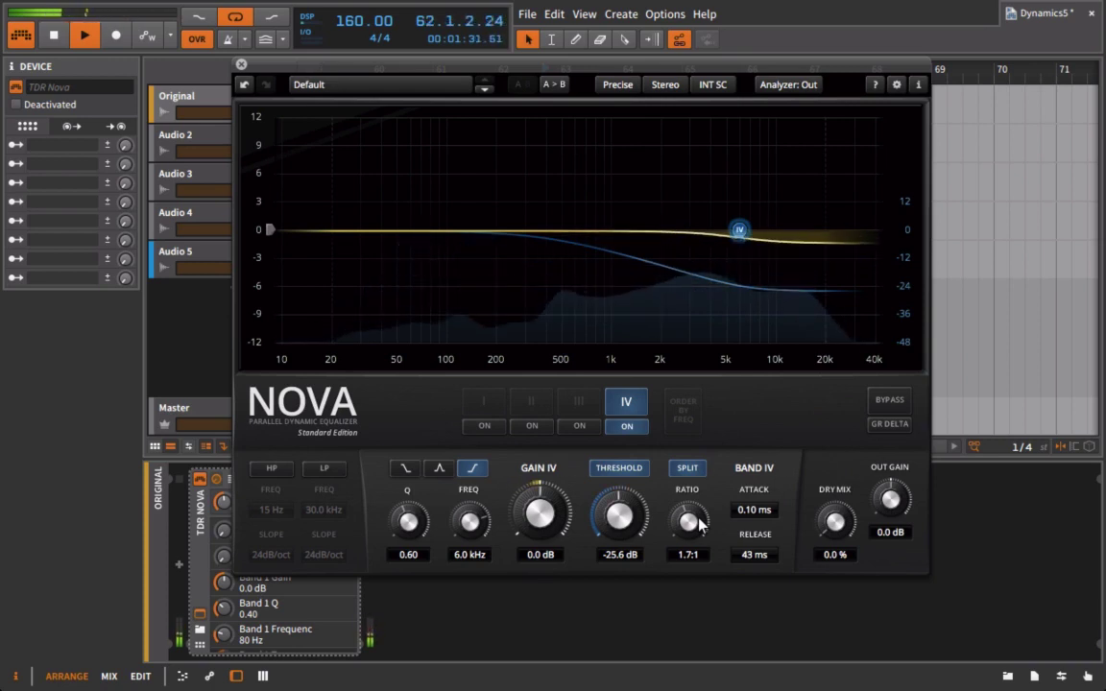
pyautogui.press('space')
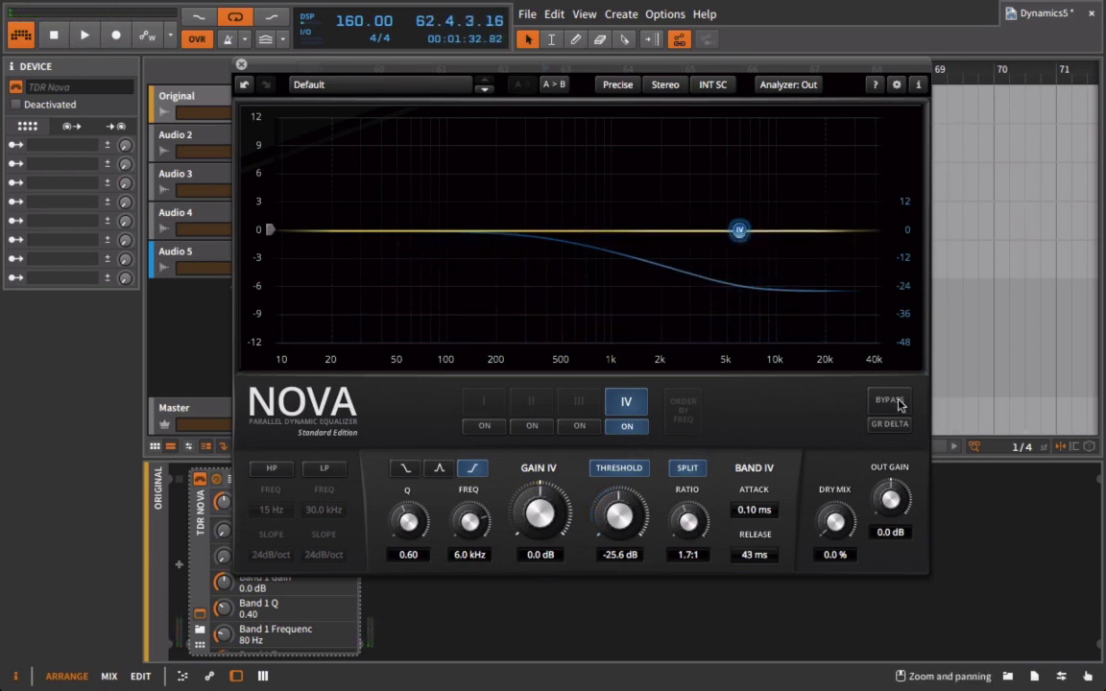
# Compare the drum loop with TDR Nova bypassed and active during playback
pyautogui.click(899, 405)
pyautogui.press('space')
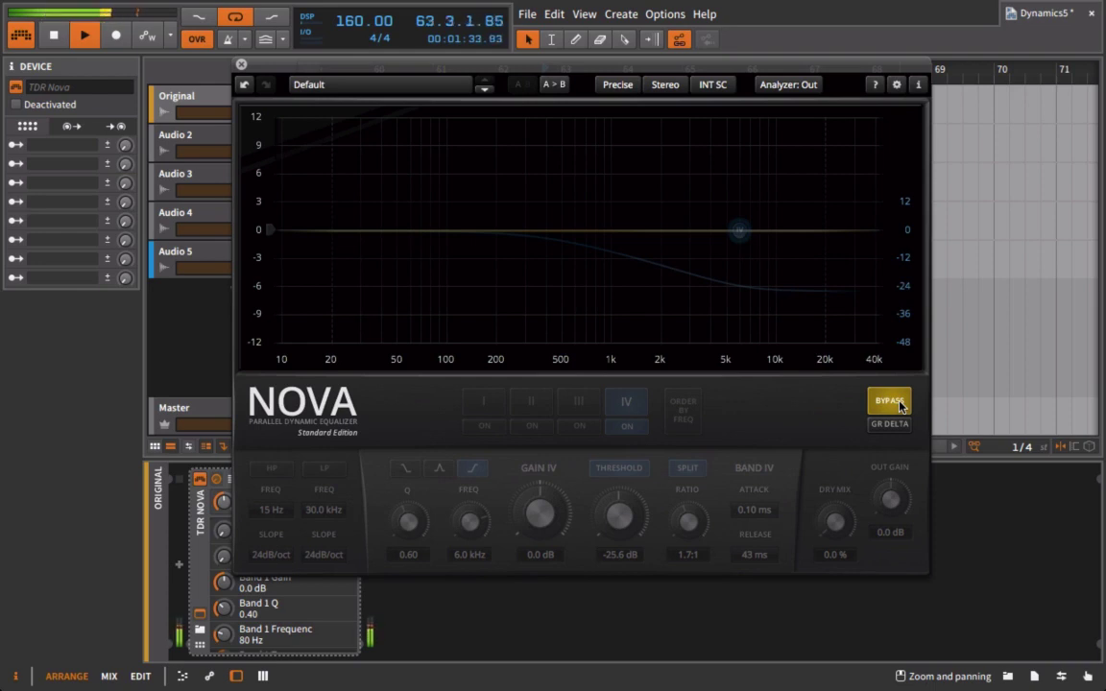
pyautogui.click(899, 404)
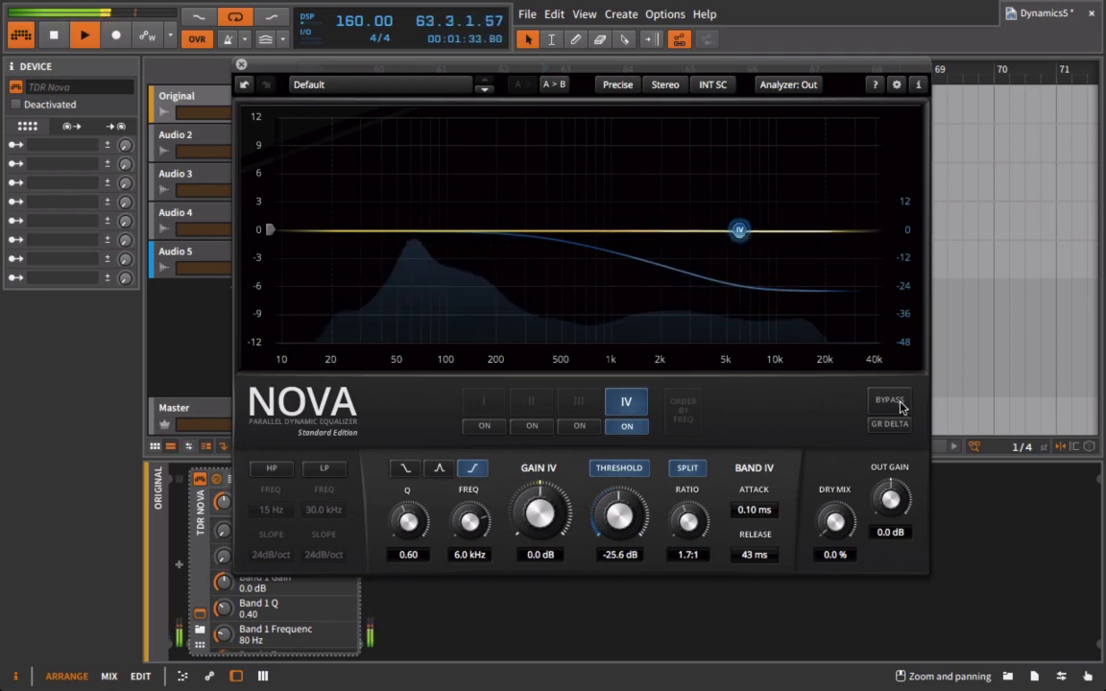
# Raise TDR Nova's output gain to 2.0 dB and close the plugin window
pyautogui.scroll(2, 891, 497)
pyautogui.scroll(3, 892, 495)
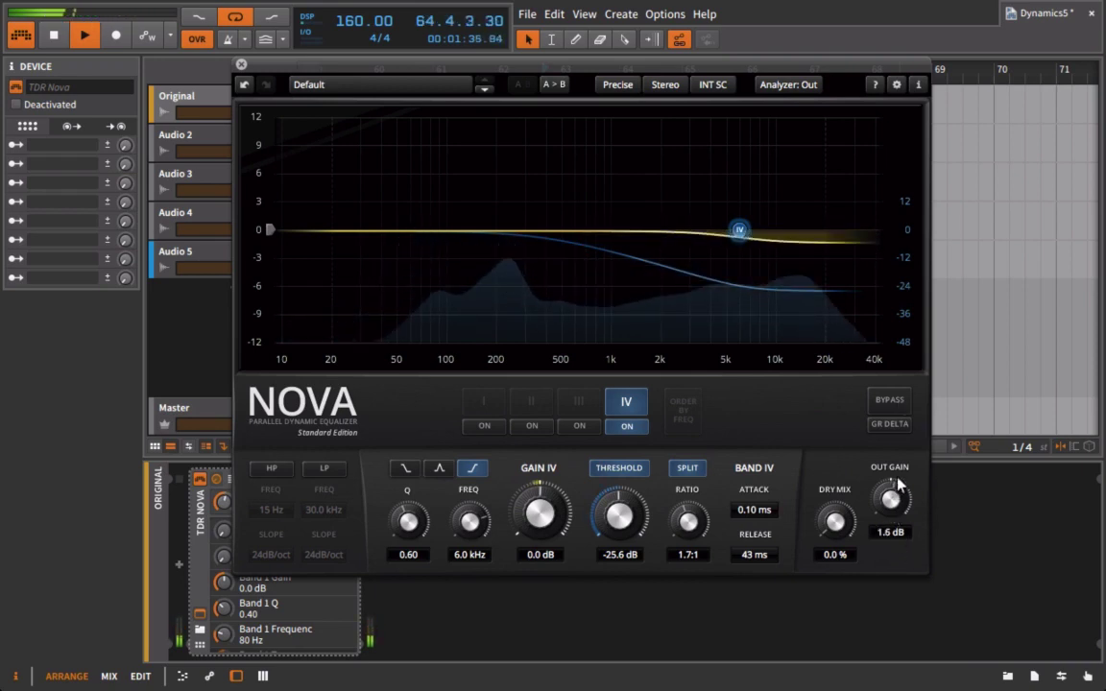
pyautogui.click(241, 65)
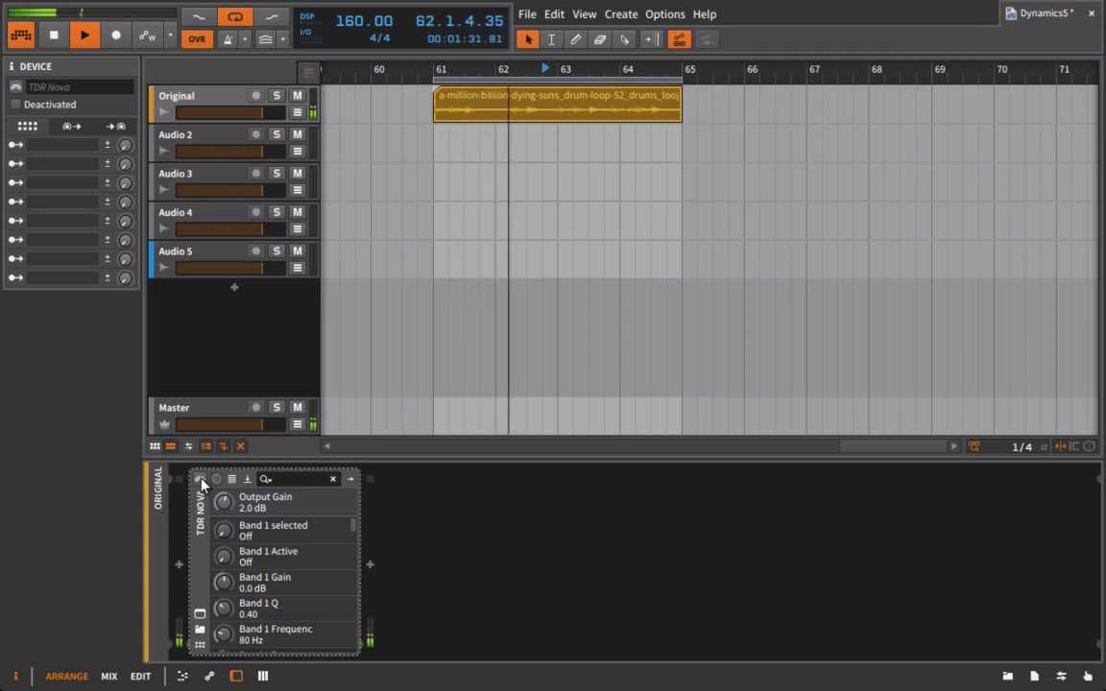
# Play the drum loop from bar 61 with the TDR Nova device switched off and on to compare the sound
pyautogui.click(429, 76)
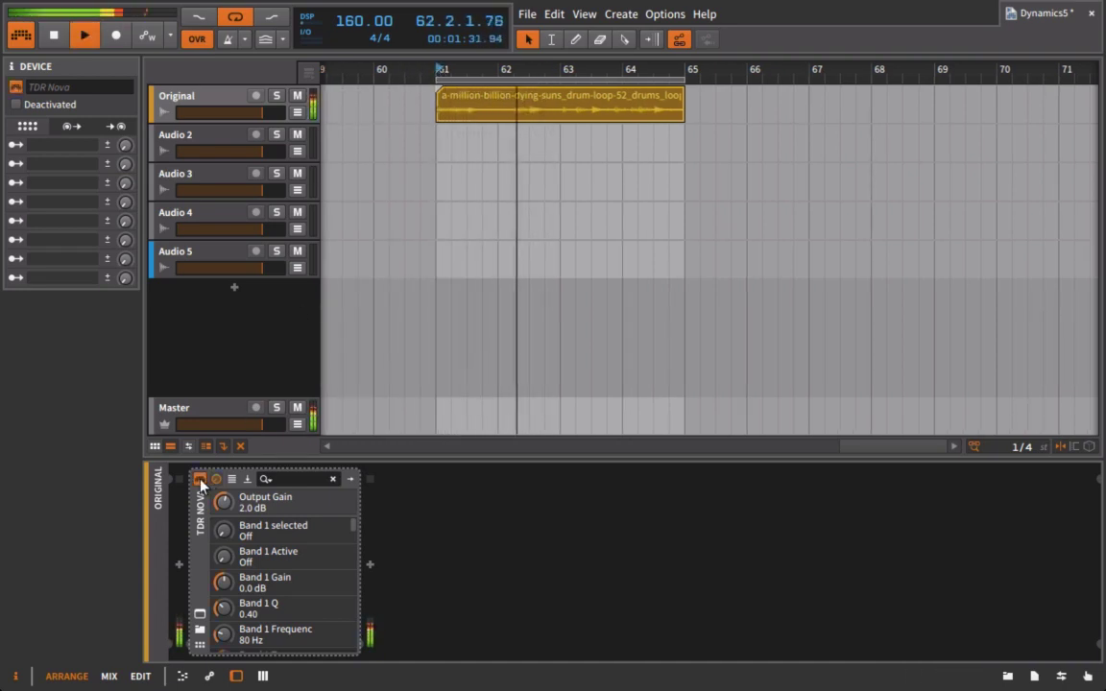
pyautogui.press('space')
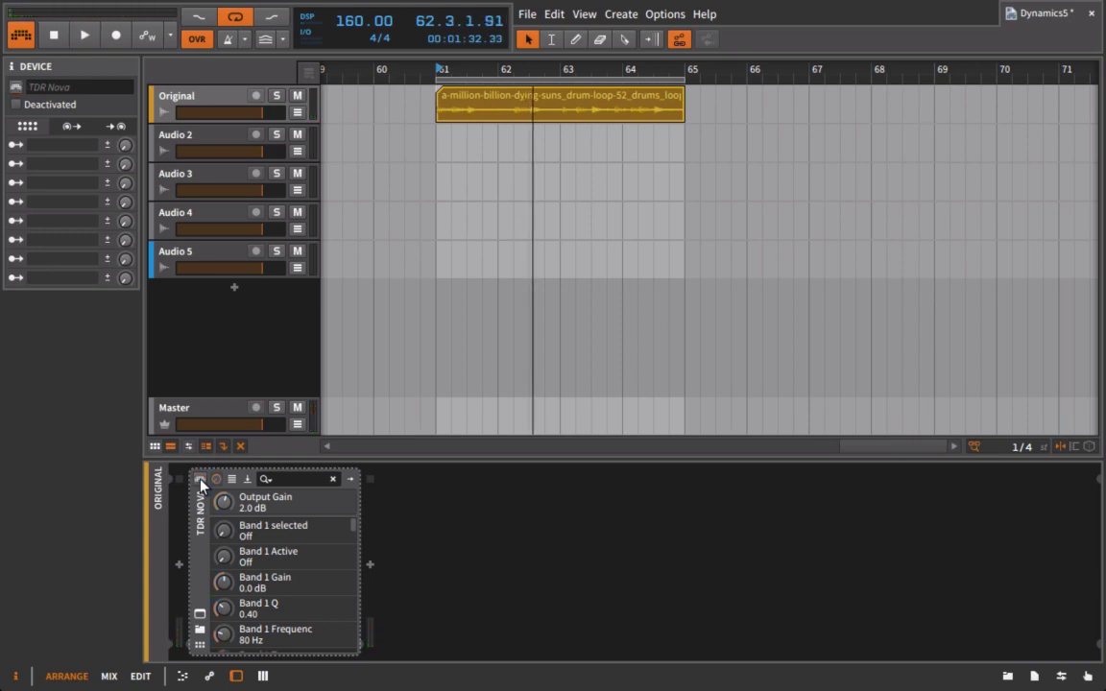
pyautogui.press('space')
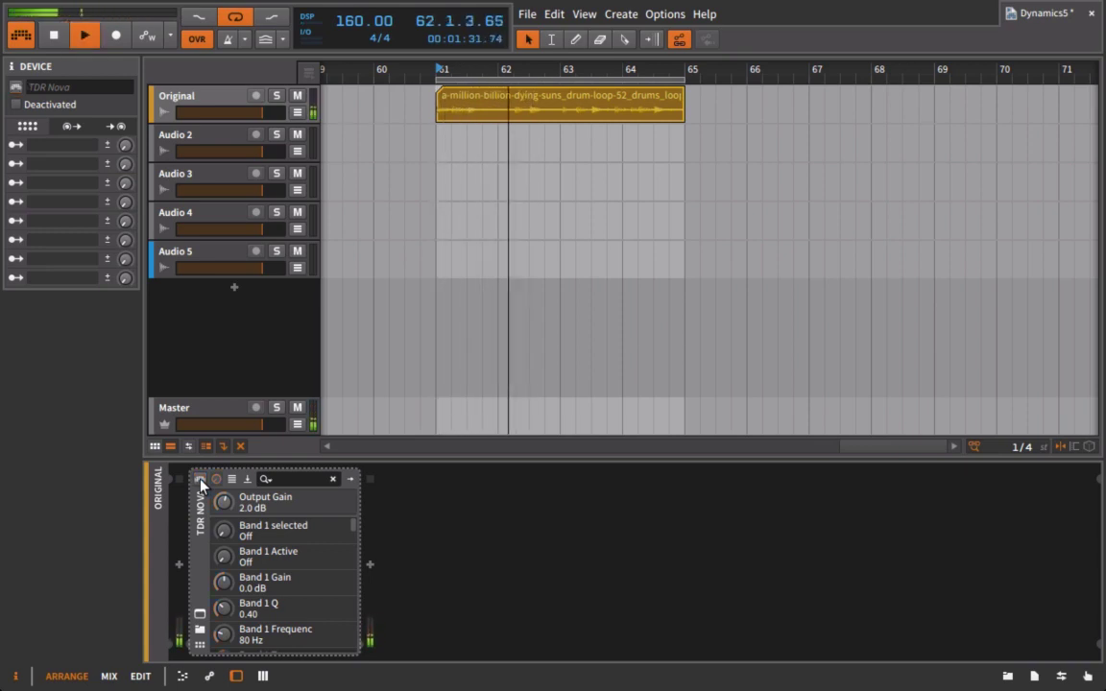
pyautogui.click(199, 479)
pyautogui.press('space')
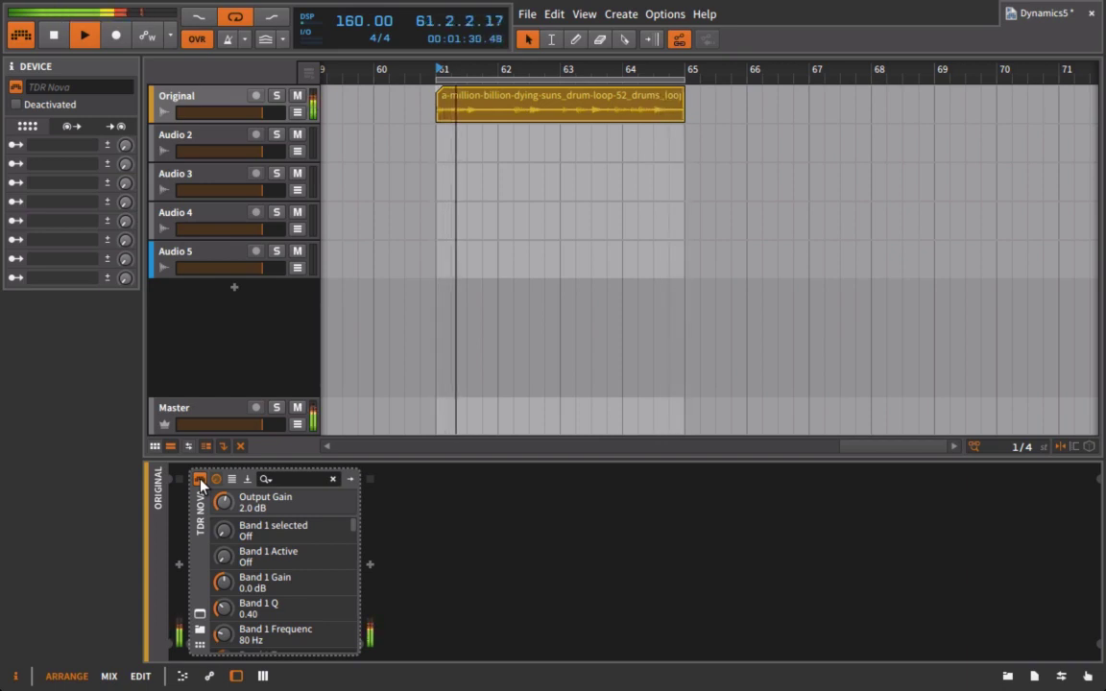
pyautogui.press('space')
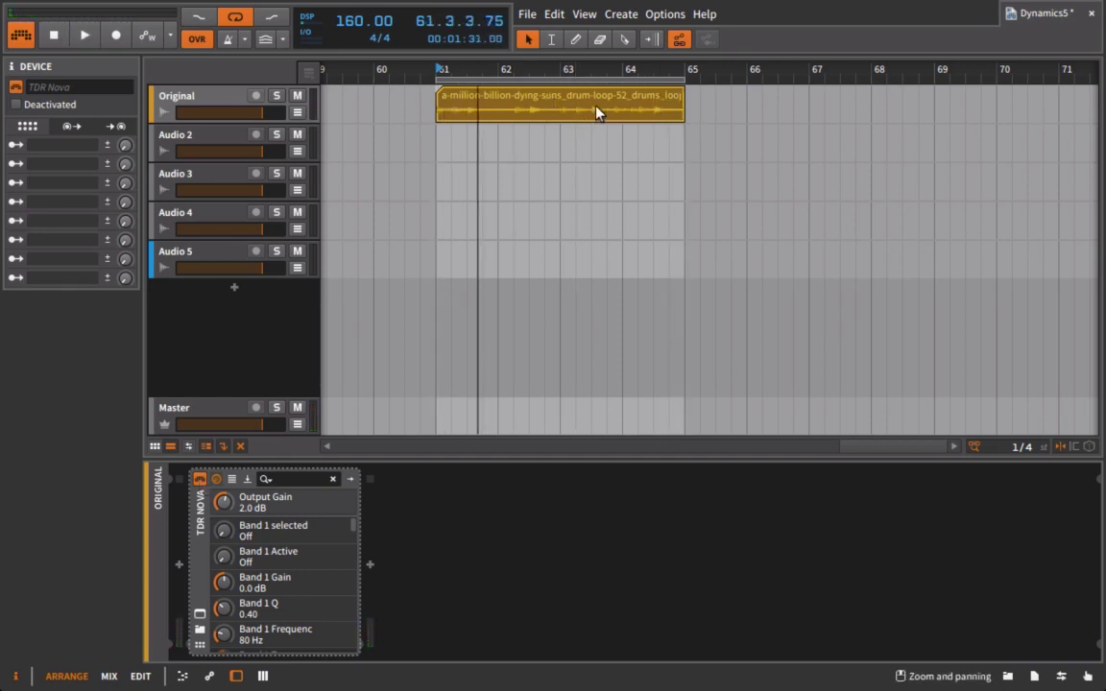